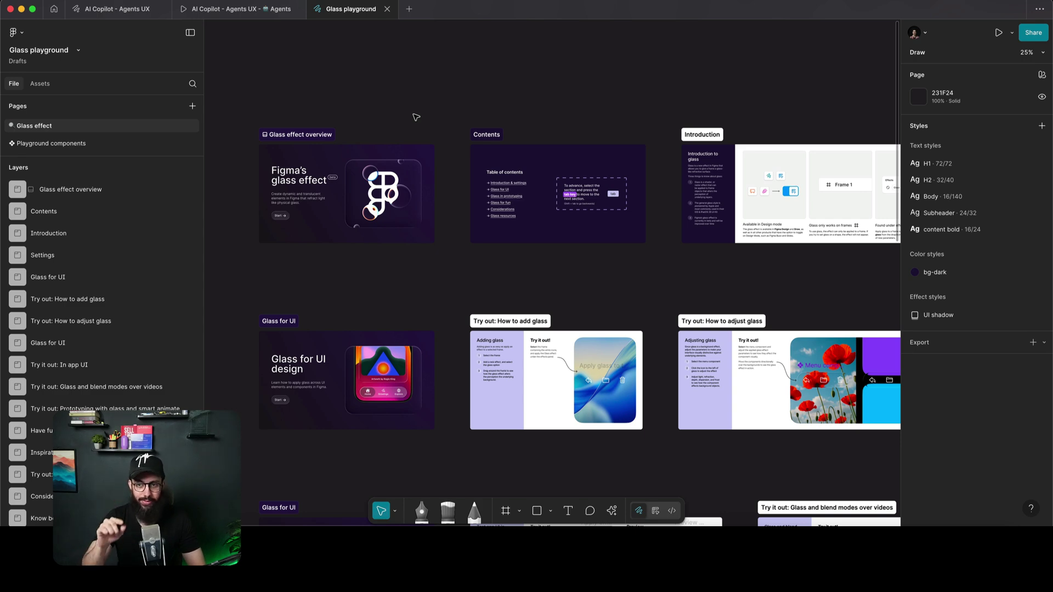
# Bring the 'Found under effects' panel card into view on the playground
pyautogui.scroll(5, 662, 235)
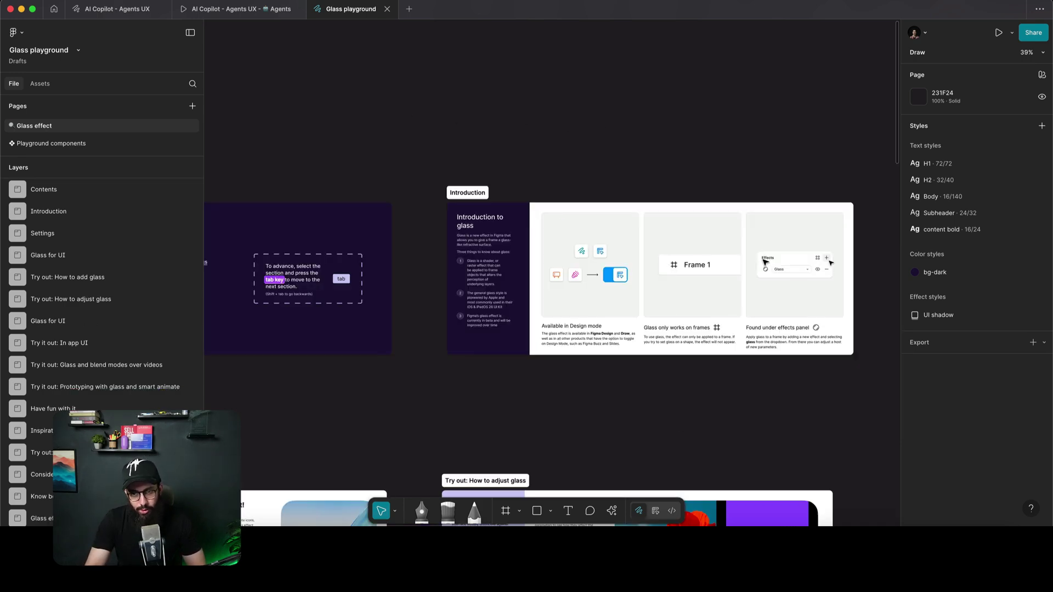
pyautogui.scroll(5, 763, 267)
pyautogui.scroll(-3, 611, 287)
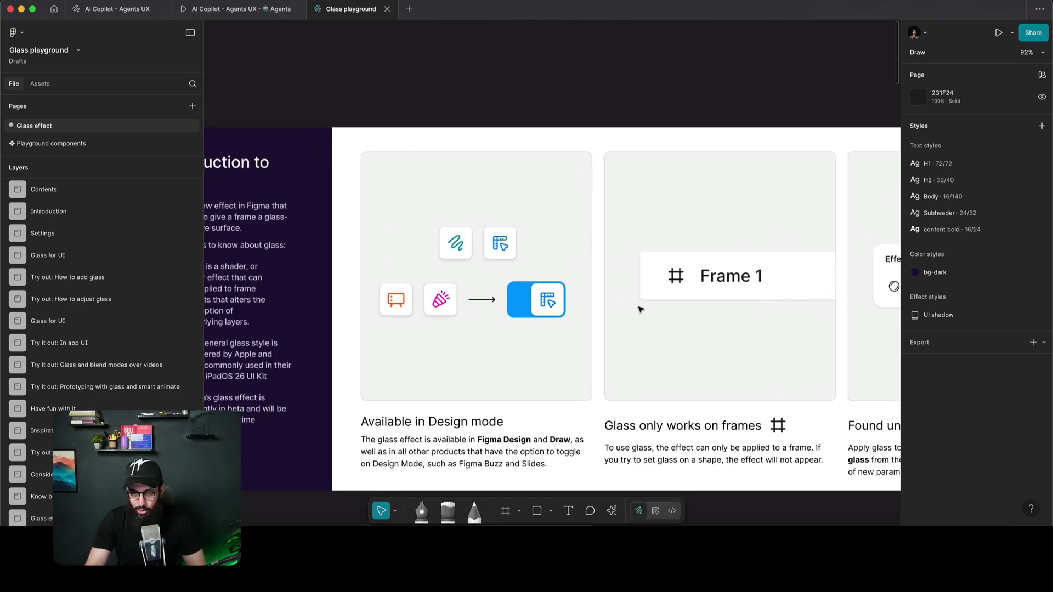
pyautogui.moveTo(700, 306); pyautogui.dragTo(544, 306)
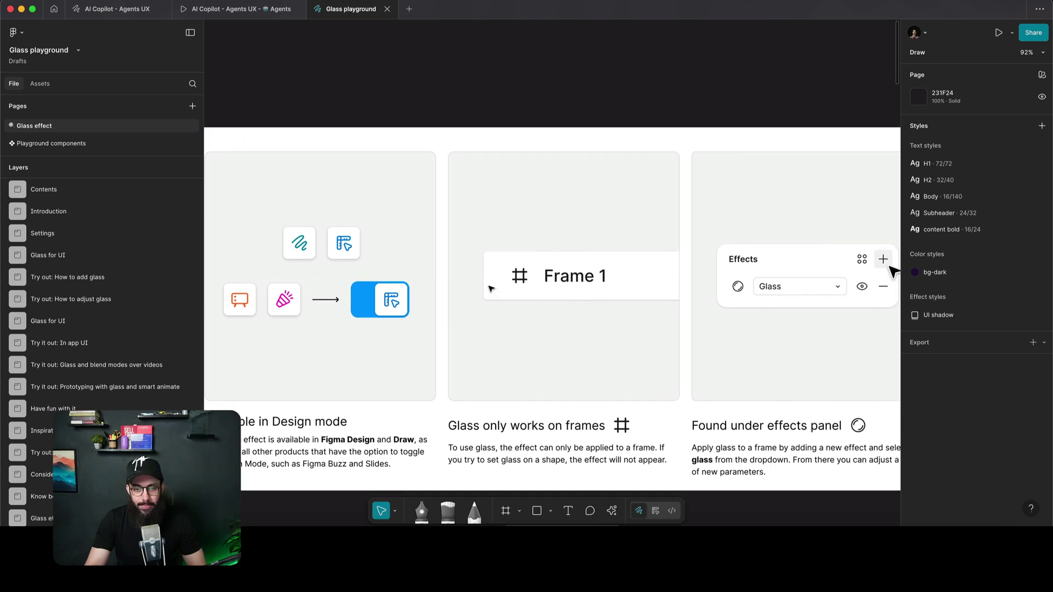
pyautogui.scroll(2, 594, 278)
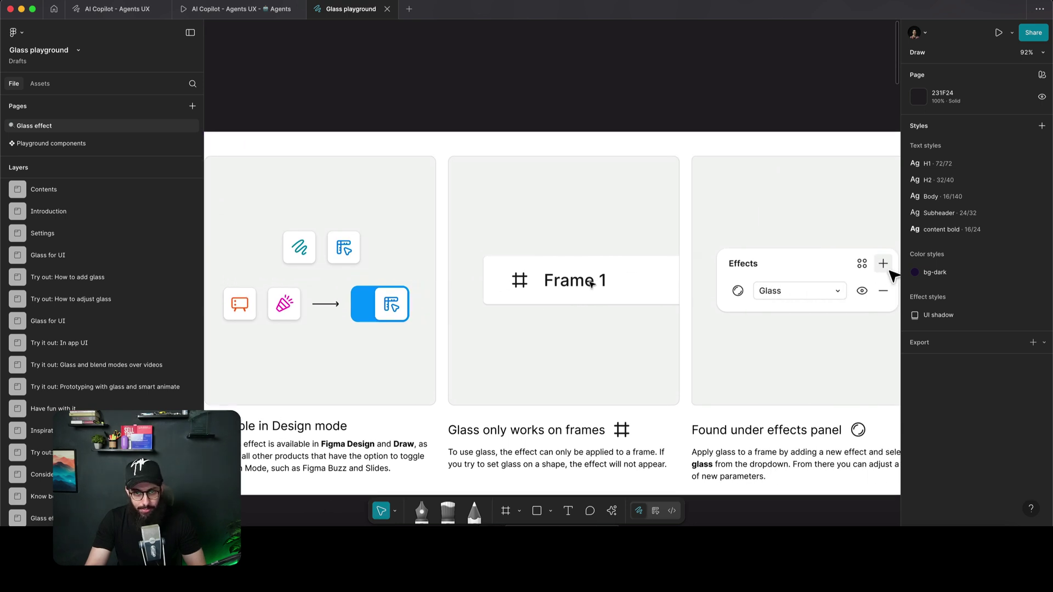
# Draw a test rectangle, try effect styles and a drop shadow, then undo it
pyautogui.press('r')
pyautogui.moveTo(513, 76); pyautogui.dragTo(583, 124)
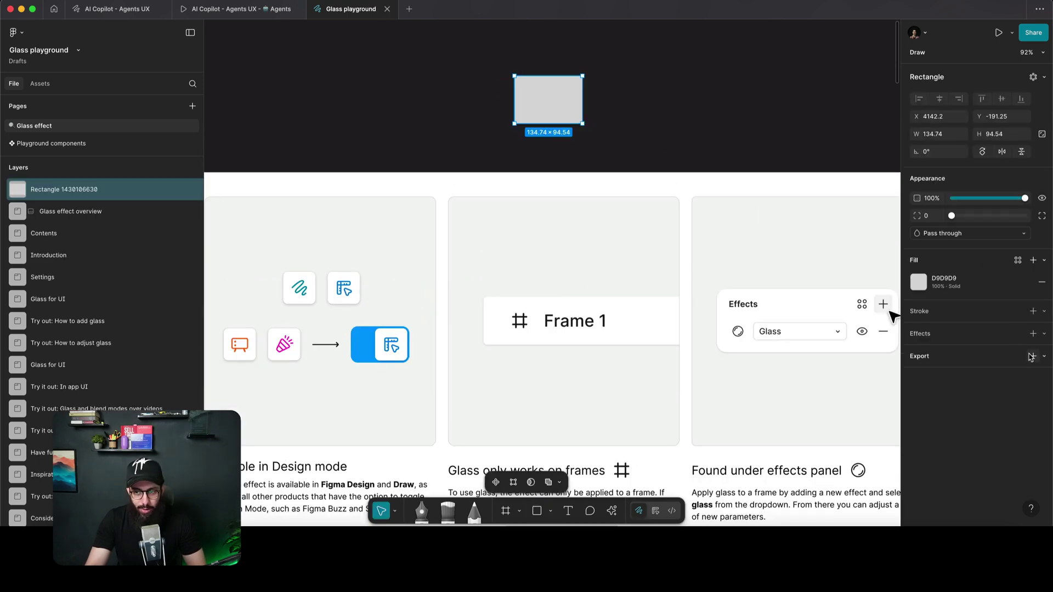
pyautogui.click(1018, 333)
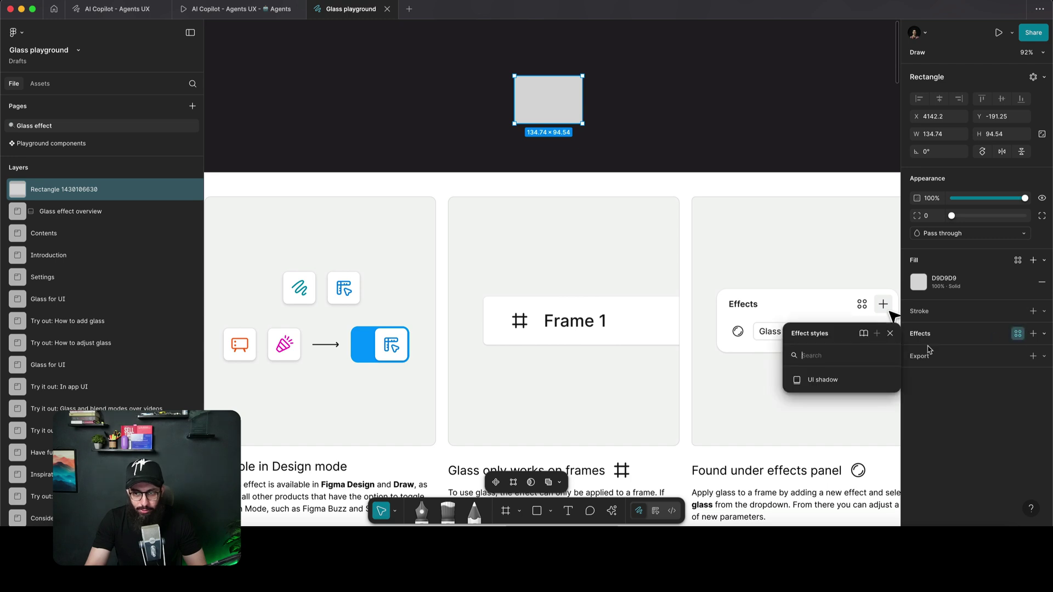
pyautogui.click(1033, 333)
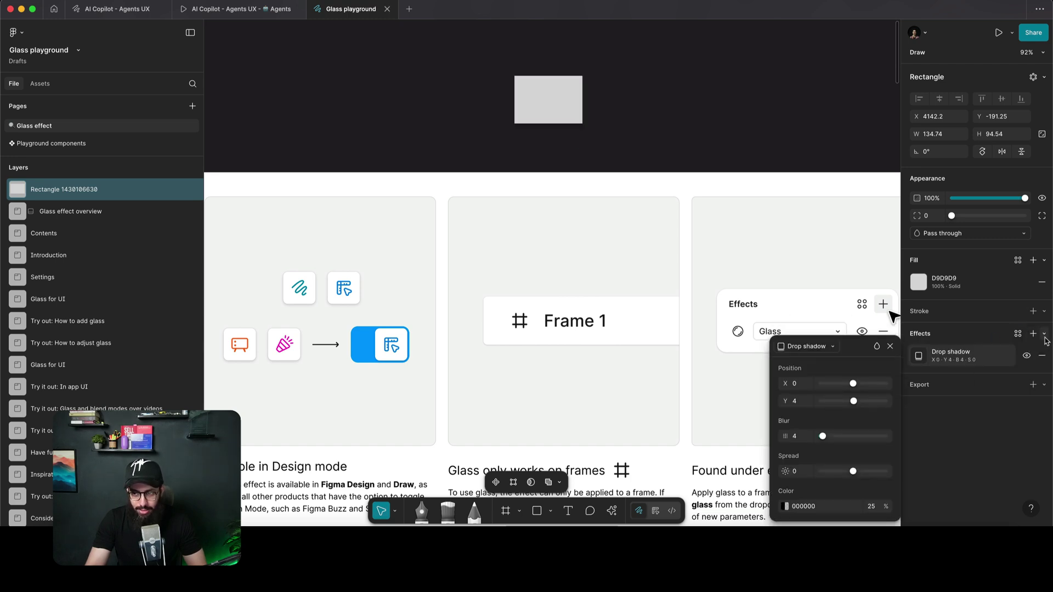
pyautogui.click(809, 346)
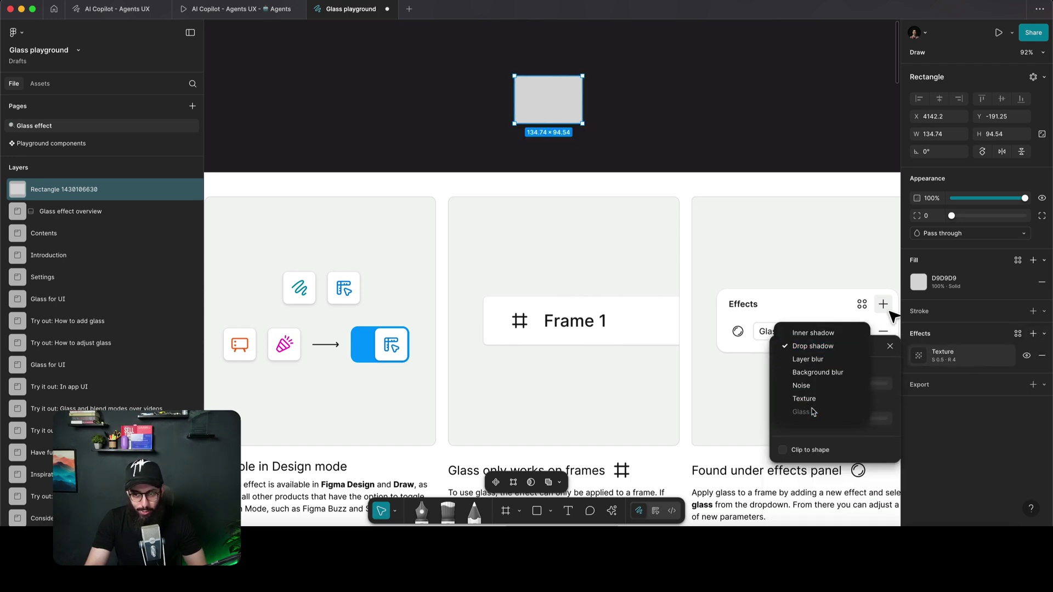
pyautogui.press('Escape')
pyautogui.hotkey('ctrl', 'z')
pyautogui.hotkey('ctrl', 'z')
pyautogui.hotkey('ctrl', 'z')
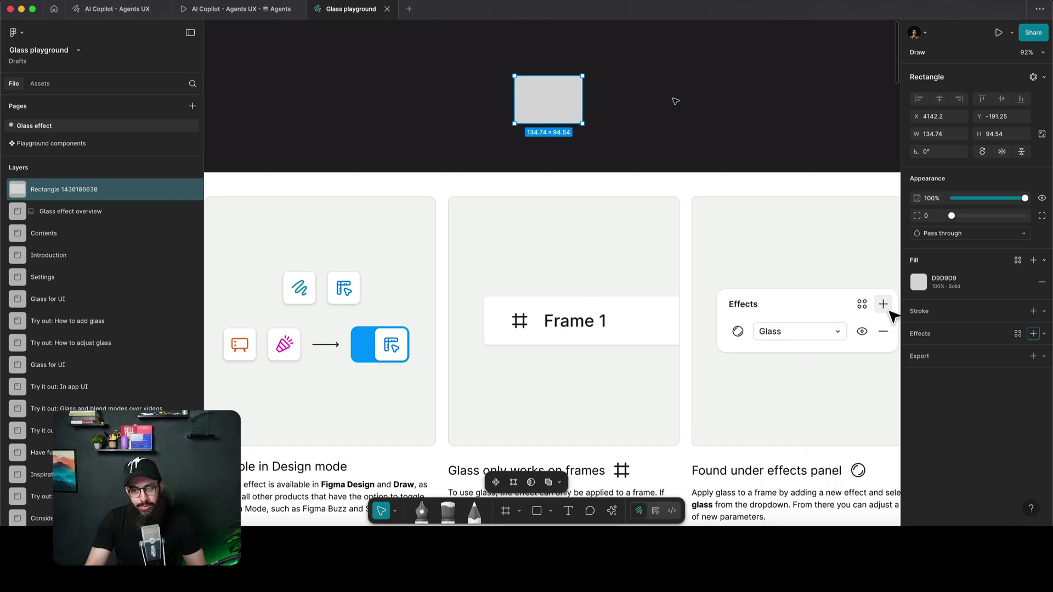
# Move the view to the Glass effect settings slide
pyautogui.hscroll(5, 553, 348)
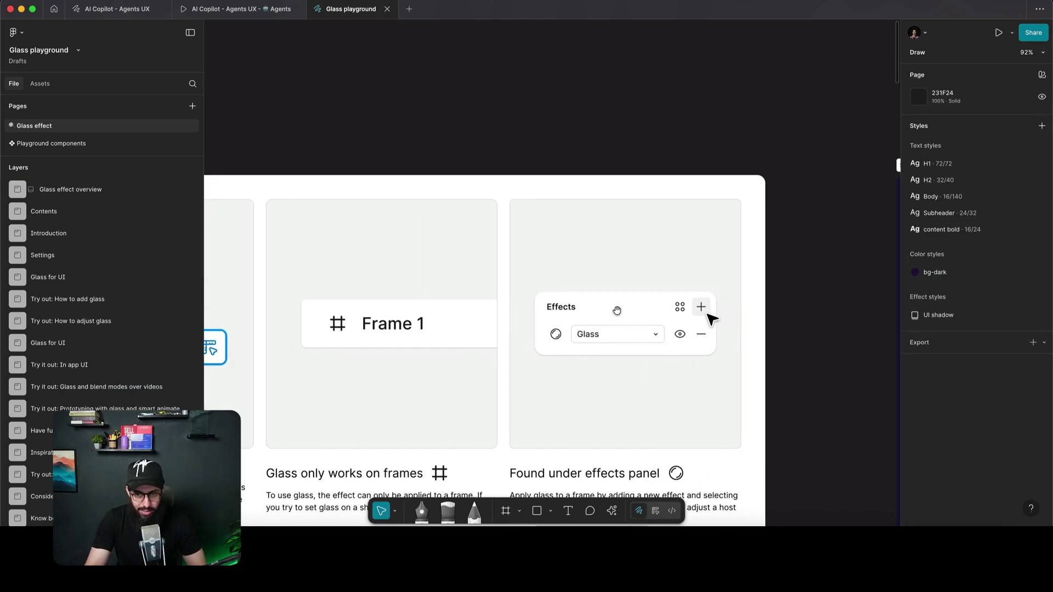
pyautogui.scroll(-2, 618, 313)
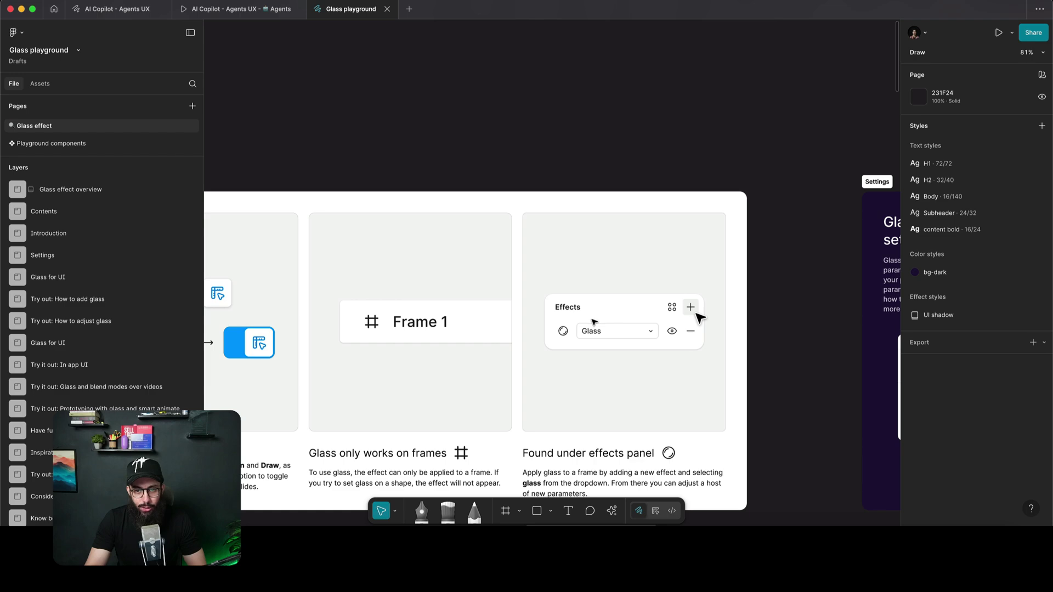
pyautogui.scroll(-3, 620, 307)
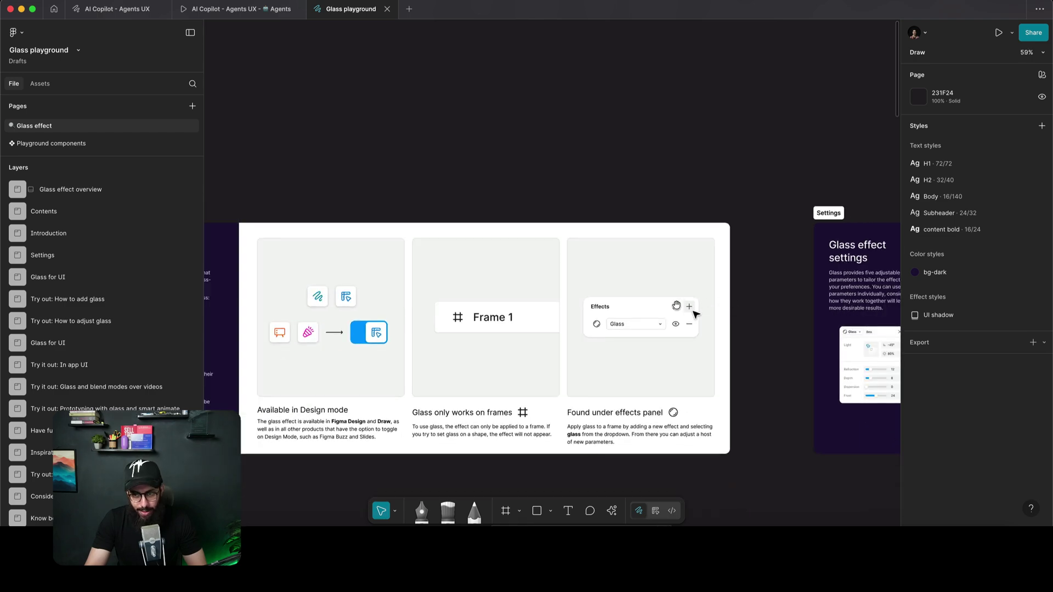
pyautogui.moveTo(619, 305); pyautogui.dragTo(406, 272)
pyautogui.scroll(5, 685, 308)
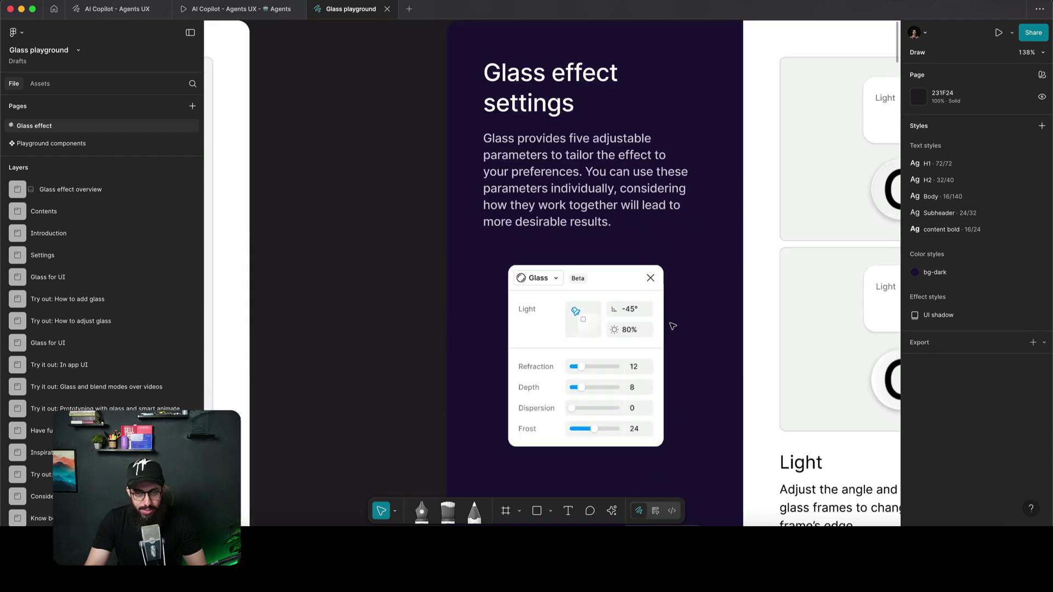
pyautogui.scroll(-2, 671, 329)
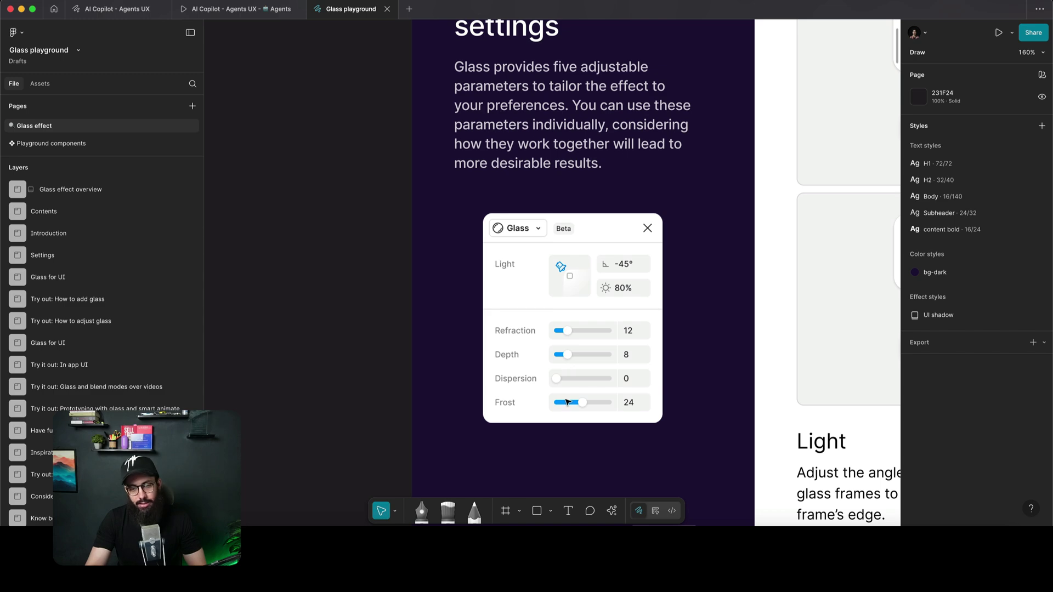
pyautogui.scroll(-3, 603, 347)
pyautogui.hscroll(10, 629, 340)
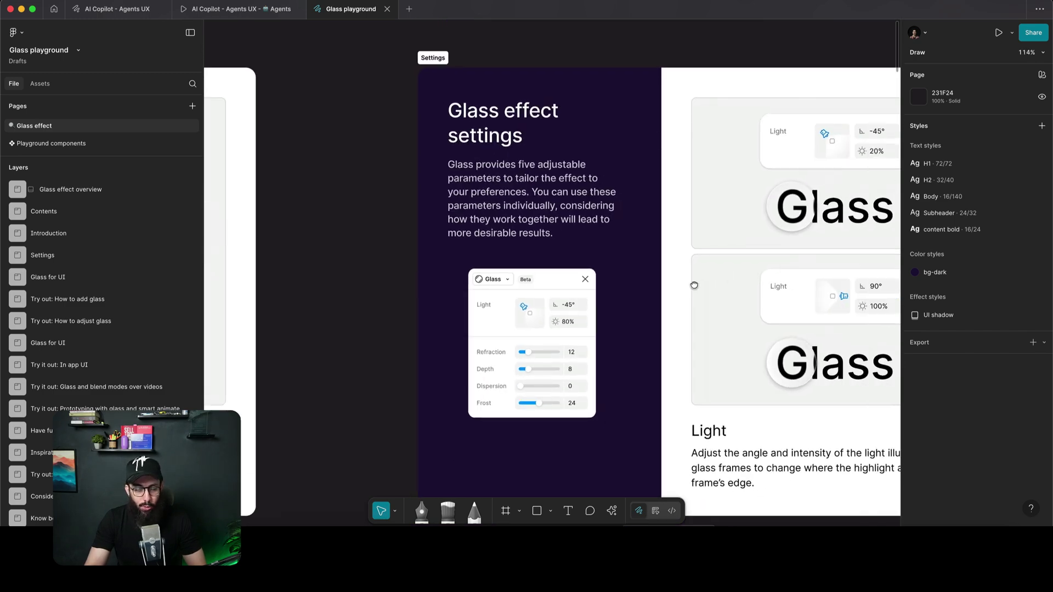
pyautogui.scroll(2, 518, 242)
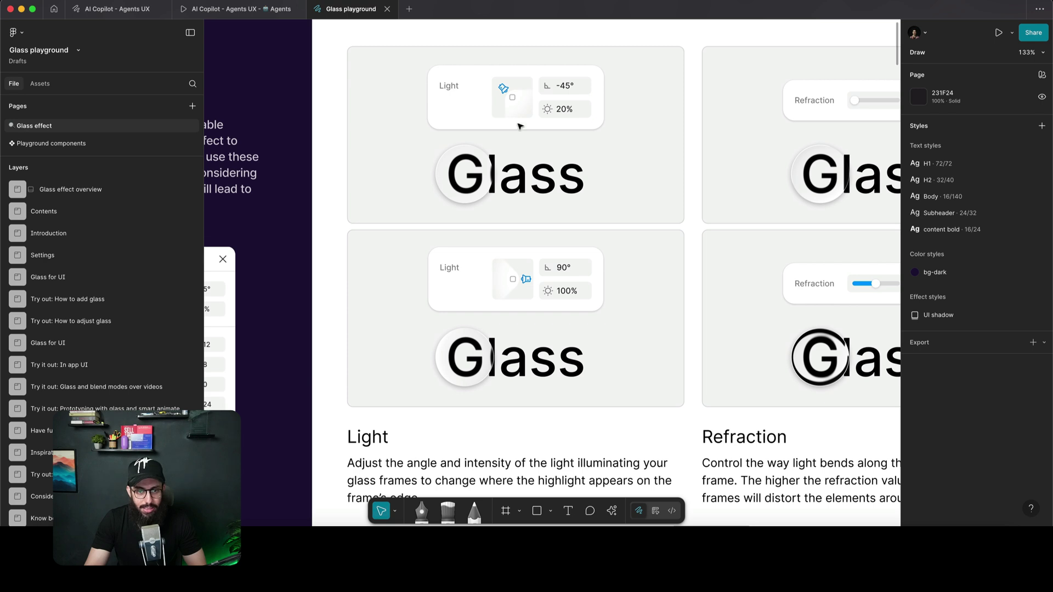
pyautogui.scroll(3, 518, 125)
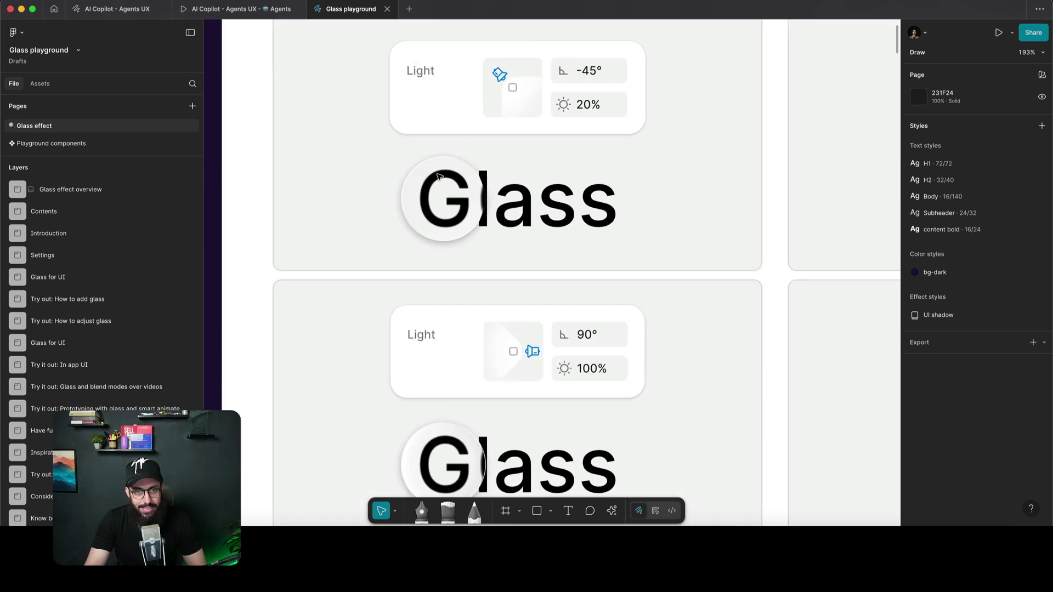
pyautogui.scroll(4, 434, 176)
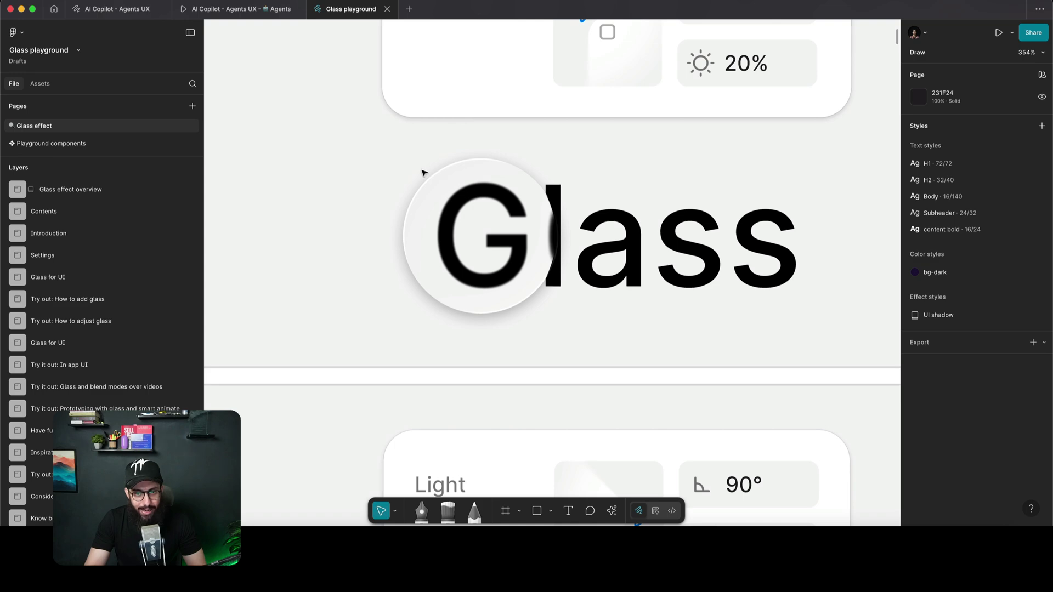
pyautogui.scroll(-6, 414, 156)
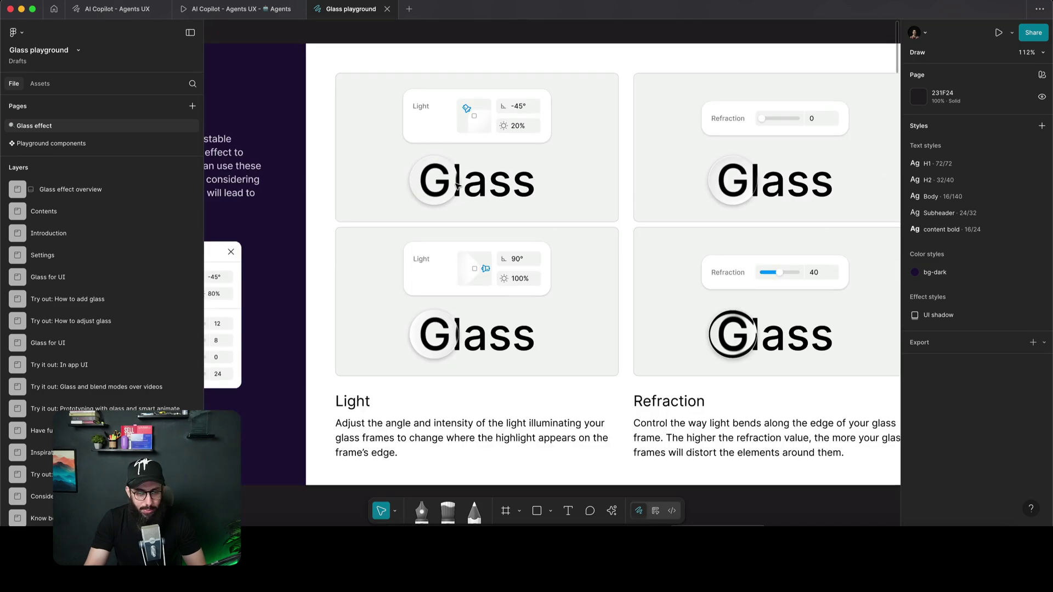
pyautogui.scroll(5, 438, 320)
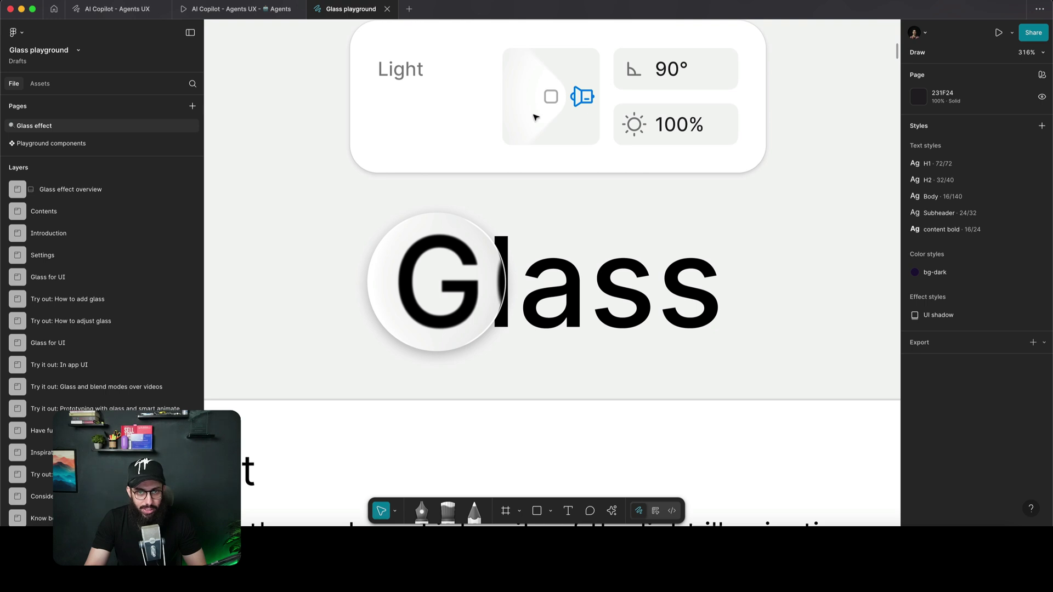
# Annotate arrows at the undistorted letters and the glass lens, then clear them
pyautogui.press('ctrl+super+a')
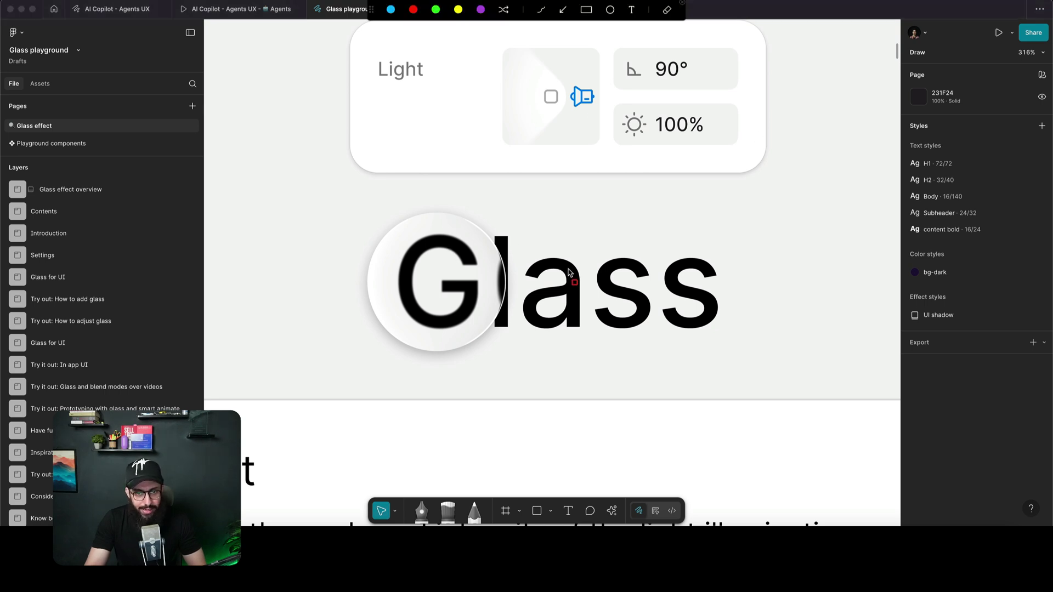
pyautogui.moveTo(569, 268); pyautogui.dragTo(525, 277)
pyautogui.moveTo(308, 295); pyautogui.dragTo(355, 285)
pyautogui.press('Escape')
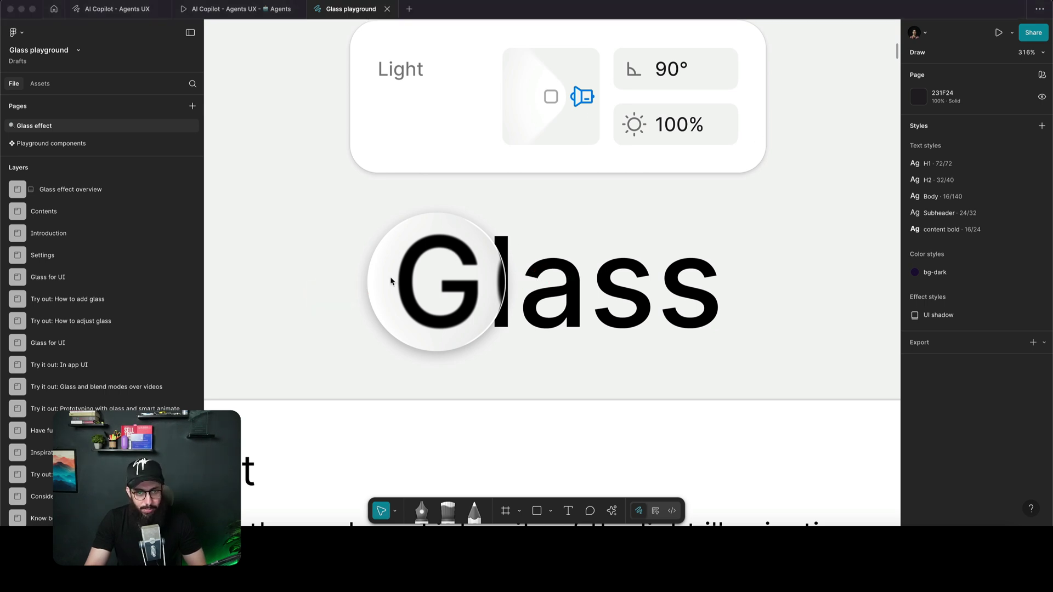
# Bring the Refraction example cards into view and look through them
pyautogui.scroll(-2, 392, 278)
pyautogui.scroll(-5, 537, 247)
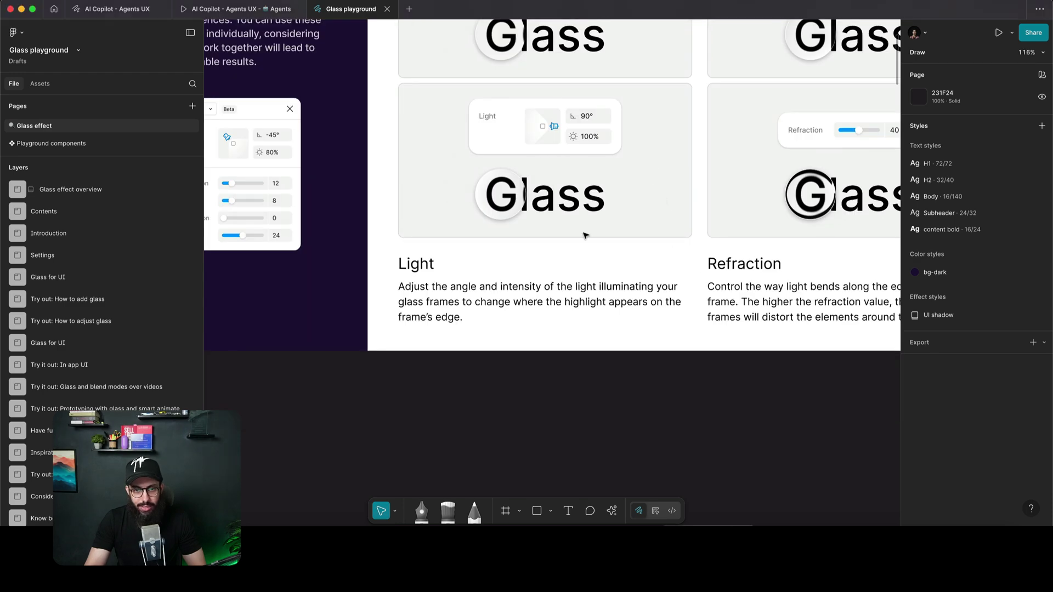
pyautogui.moveTo(728, 130); pyautogui.dragTo(461, 284)
pyautogui.scroll(3, 566, 238)
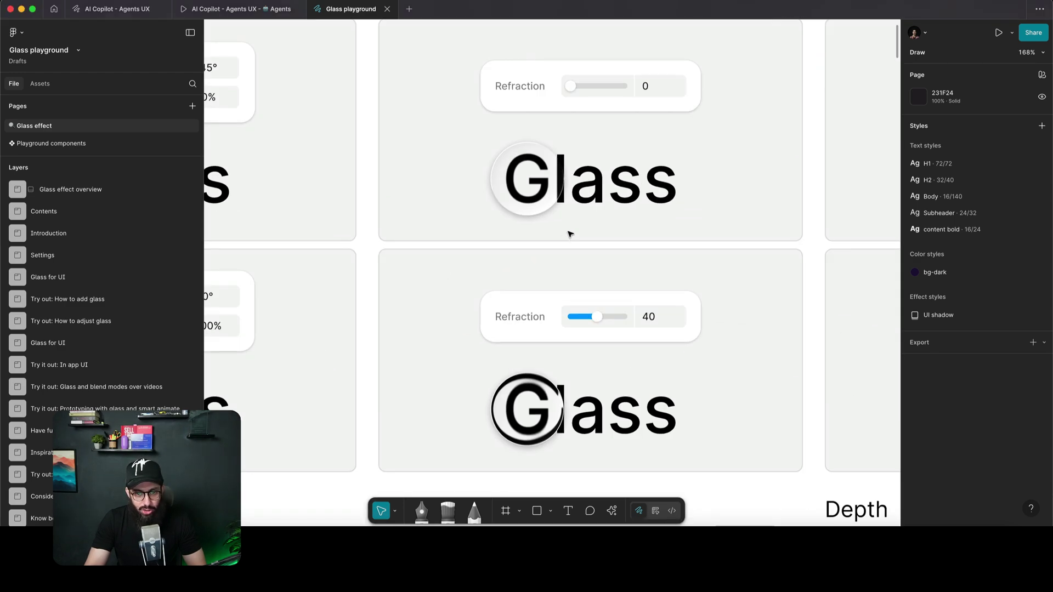
pyautogui.hscroll(2, 570, 234)
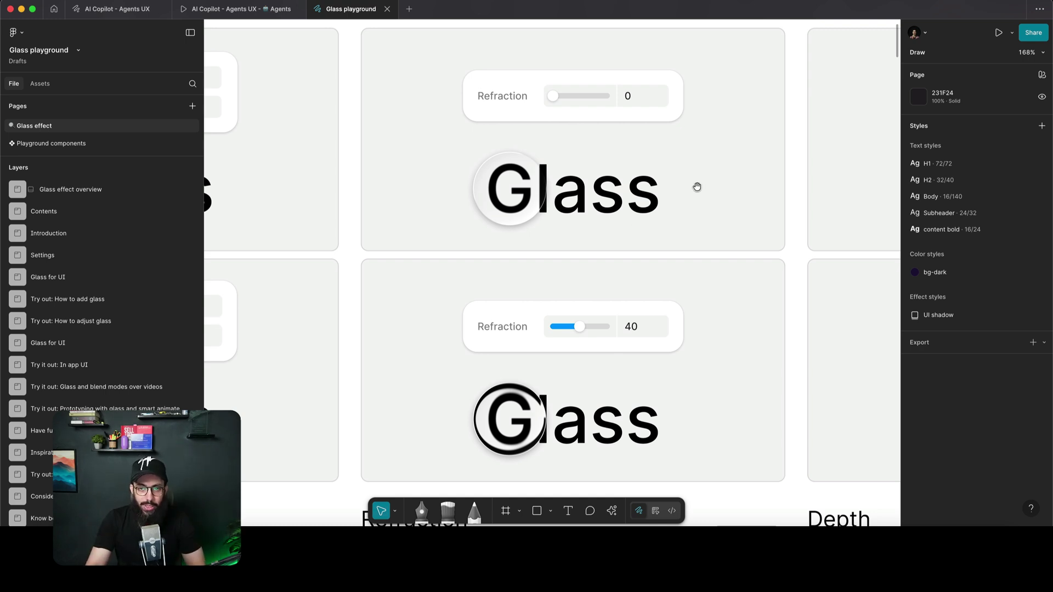
pyautogui.hscroll(10, 702, 181)
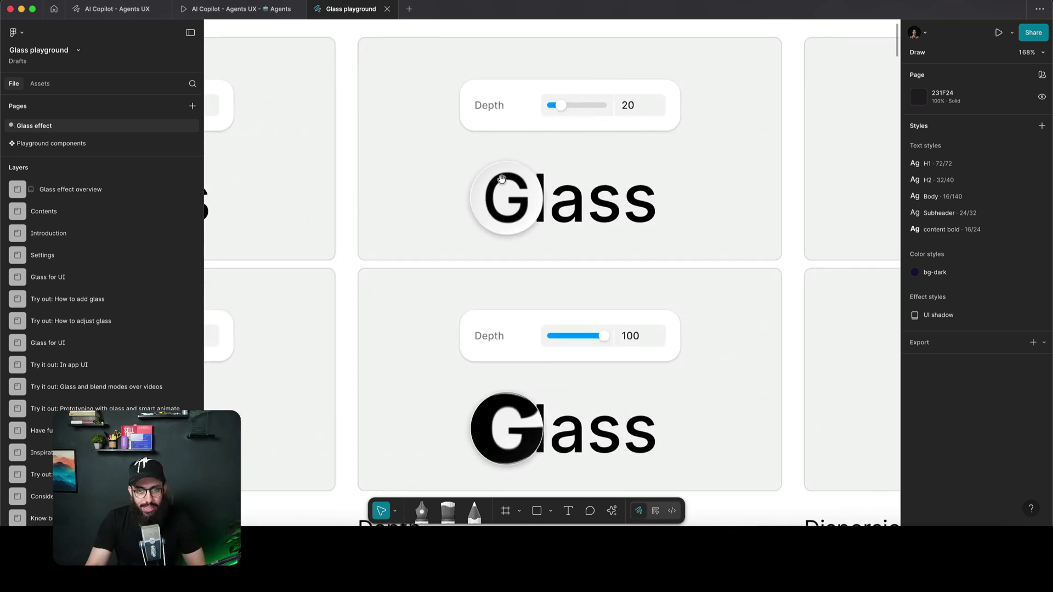
pyautogui.hscroll(2, 502, 178)
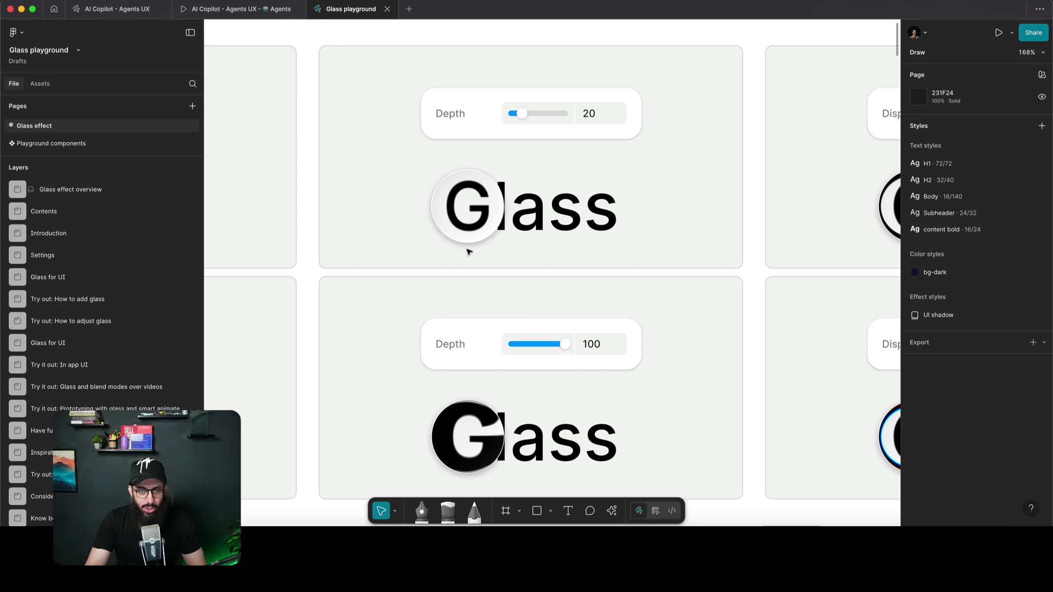
pyautogui.scroll(-3, 467, 252)
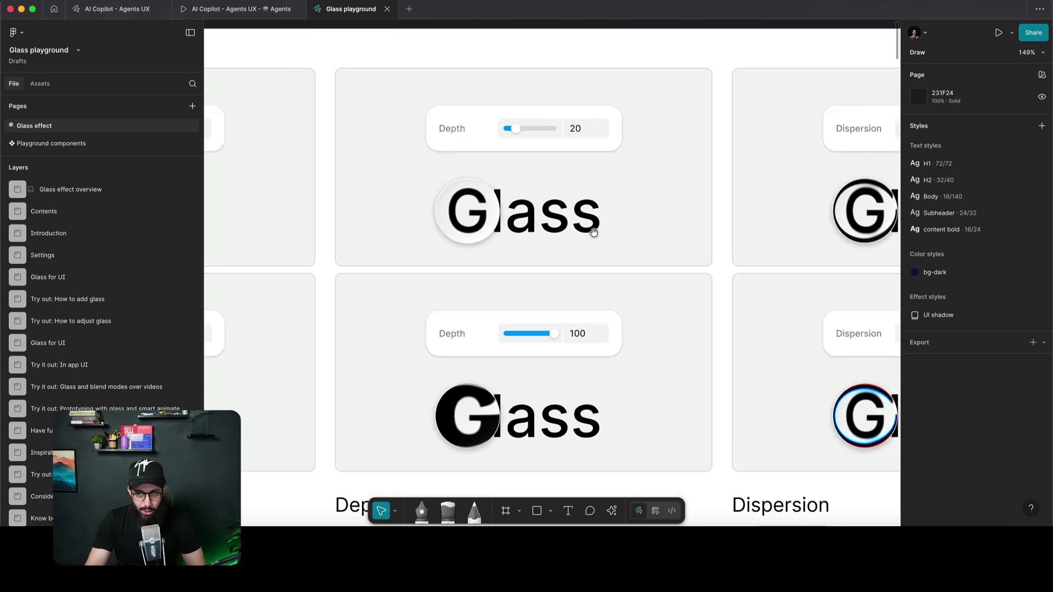
pyautogui.hscroll(5, 593, 232)
pyautogui.hscroll(1, 554, 236)
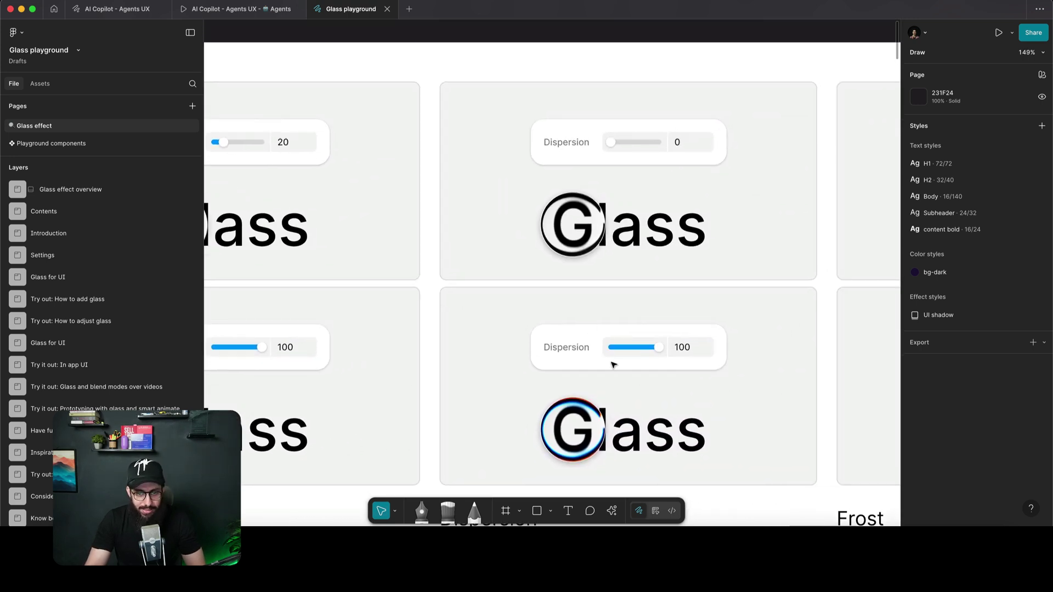
pyautogui.scroll(3, 605, 449)
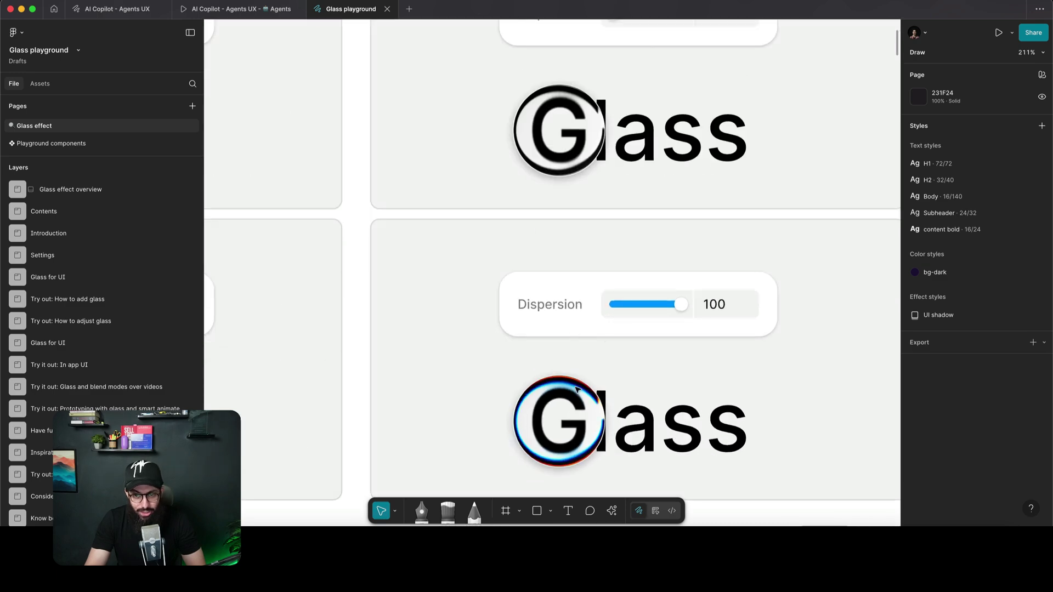
pyautogui.scroll(-3, 627, 311)
pyautogui.scroll(-3, 629, 310)
# Scroll to the 'Apply glass to this frame' icon bar over the blue wallpaper
pyautogui.hscroll(4, 758, 272)
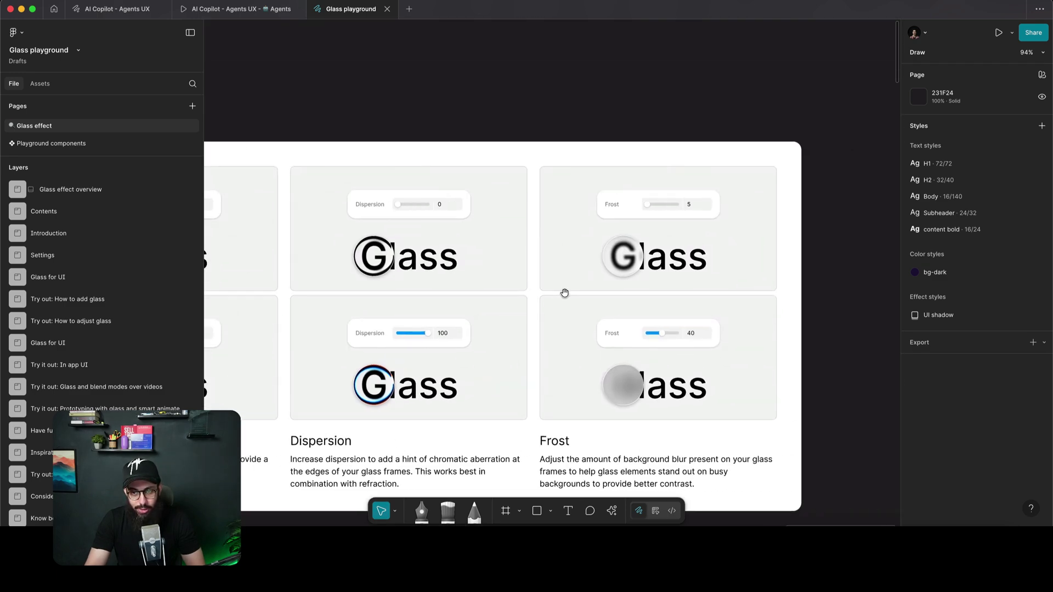
pyautogui.scroll(3, 729, 364)
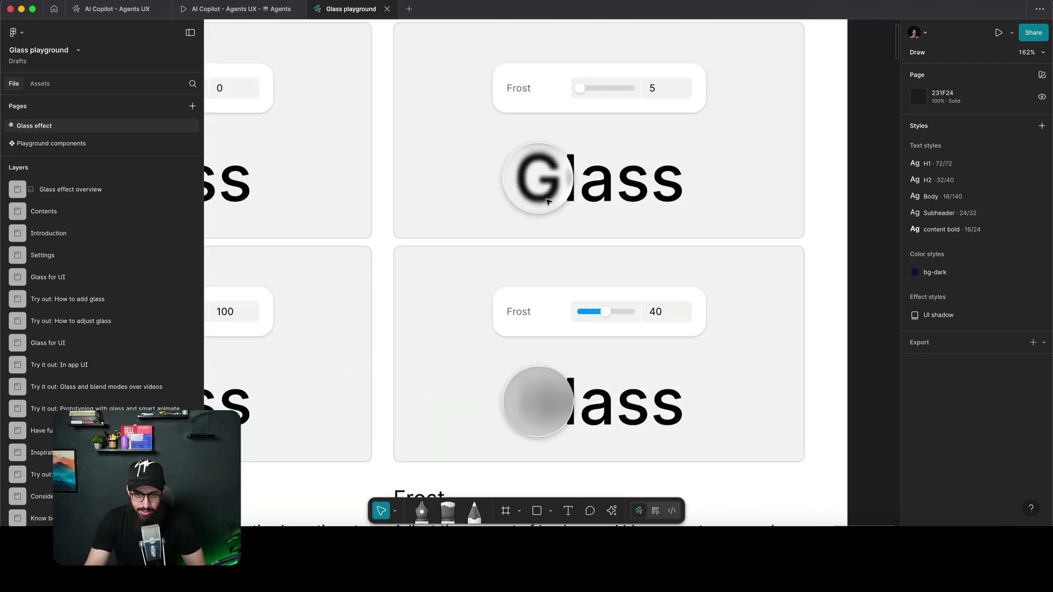
pyautogui.scroll(-5, 512, 250)
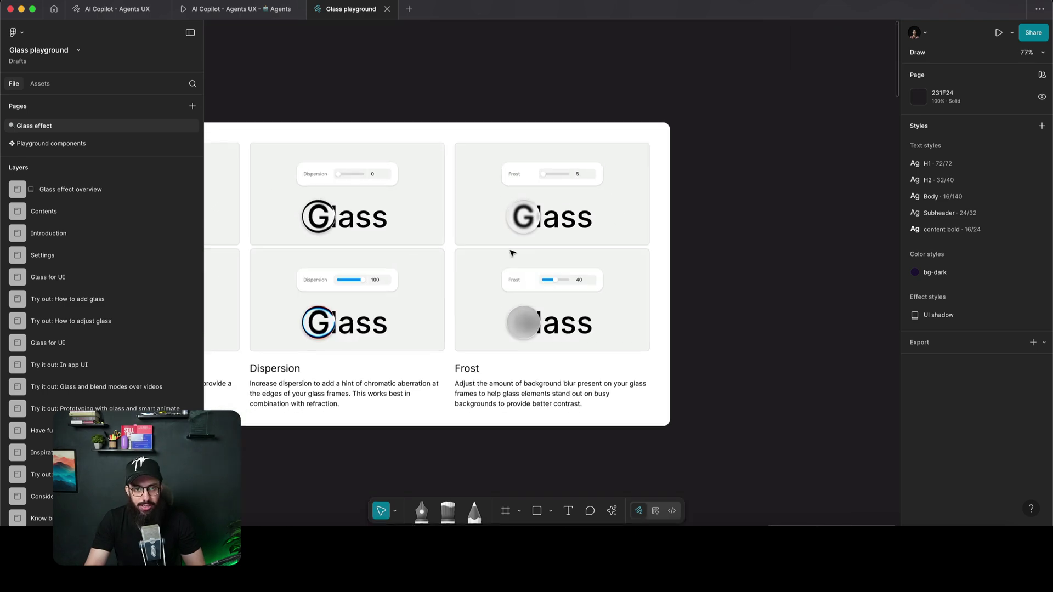
pyautogui.scroll(-2, 454, 274)
pyautogui.scroll(-10, 719, 203)
pyautogui.hscroll(-8, 718, 202)
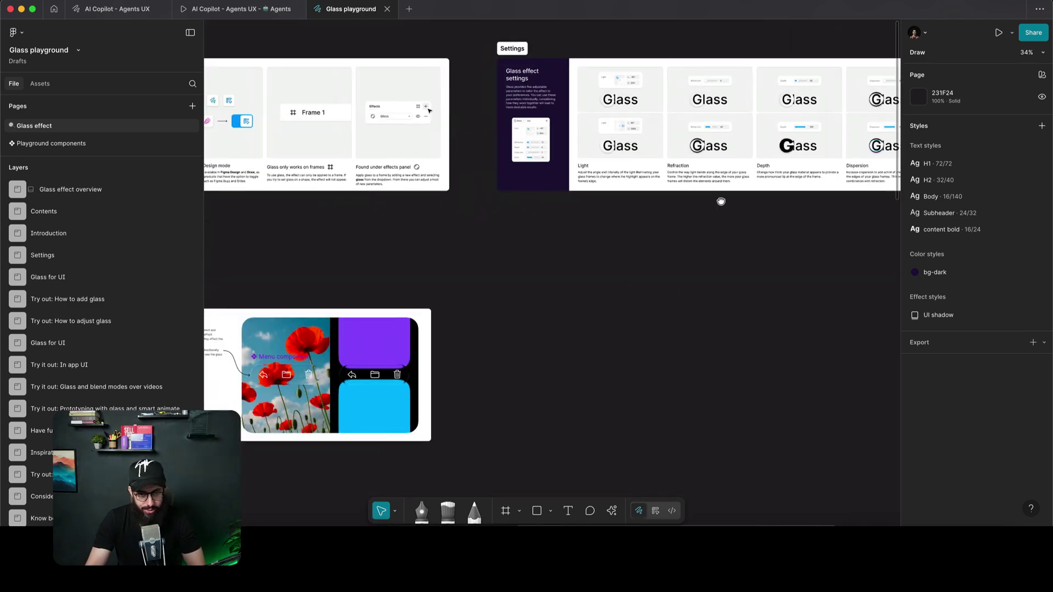
pyautogui.hscroll(3, 498, 178)
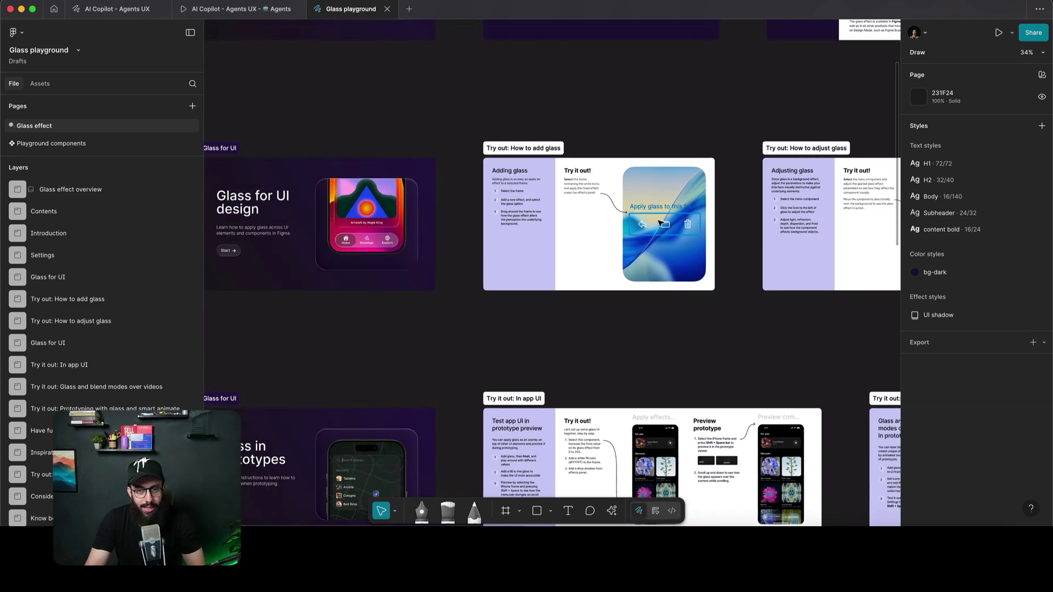
pyautogui.scroll(5, 663, 227)
# Add a Glass effect to the 'Apply glass to this frame' icon bar
pyautogui.click(672, 225)
pyautogui.scroll(3, 670, 231)
pyautogui.hscroll(4, 670, 230)
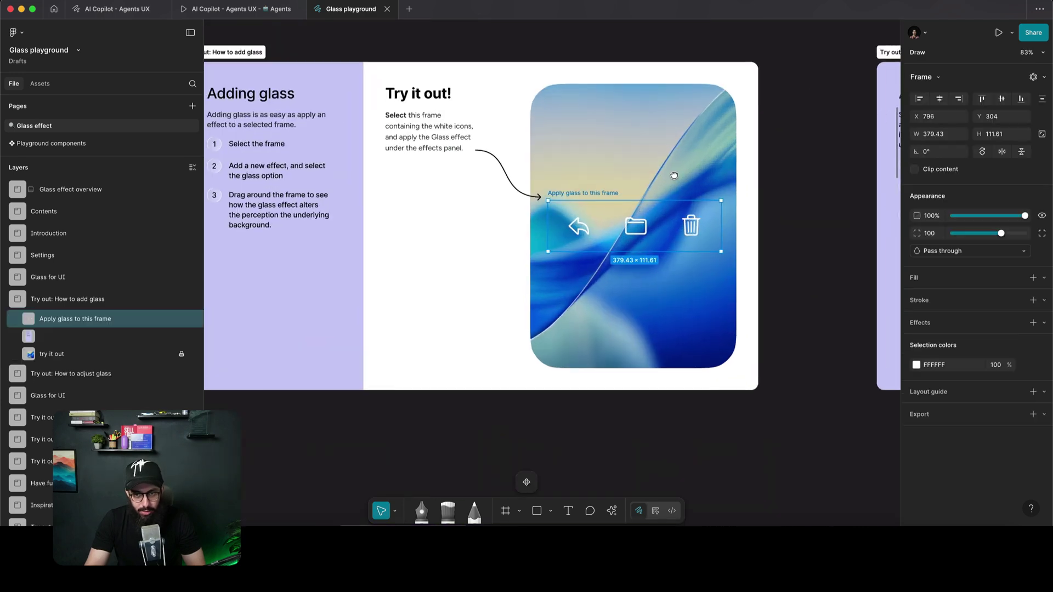
pyautogui.scroll(3, 663, 271)
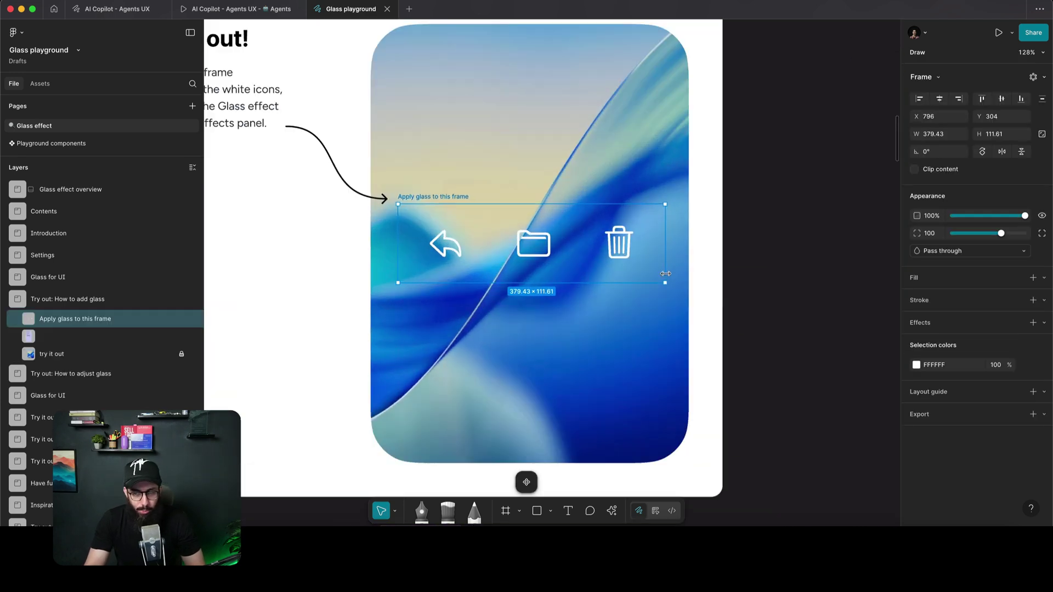
pyautogui.click(1044, 325)
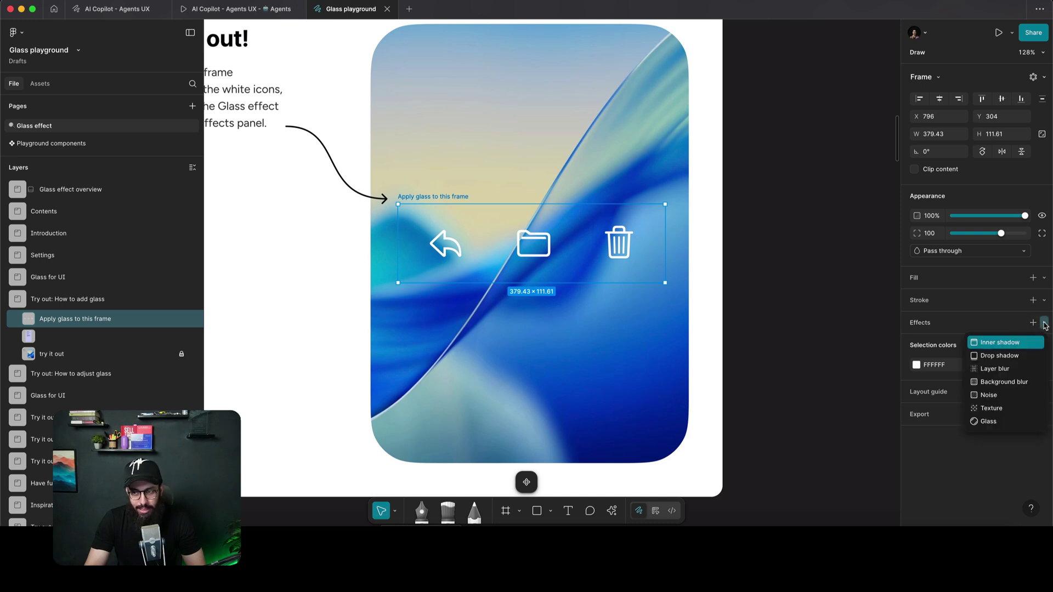
pyautogui.click(1044, 326)
pyautogui.click(1044, 326)
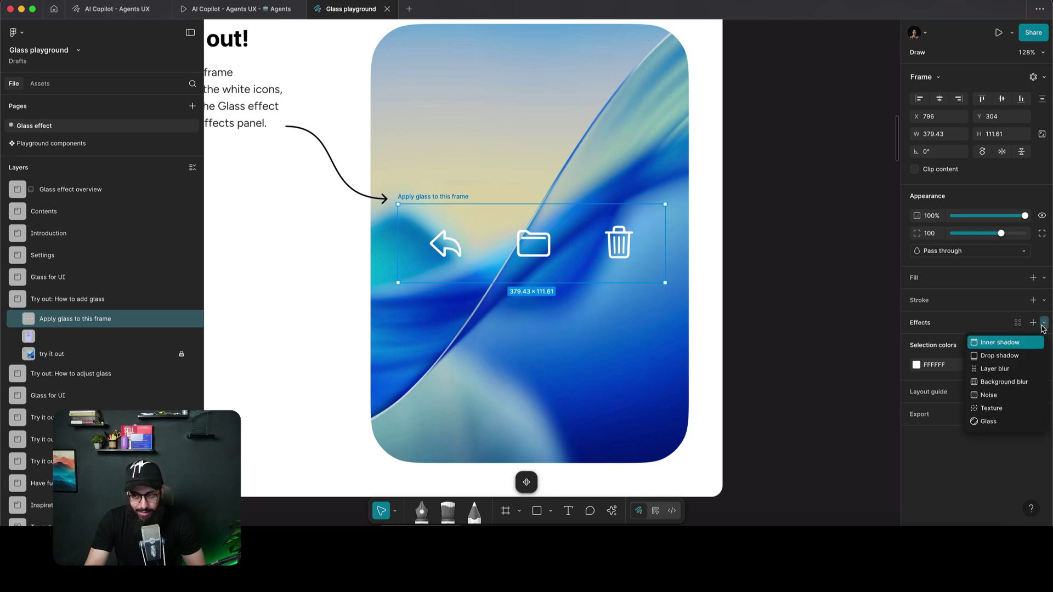
pyautogui.click(1015, 427)
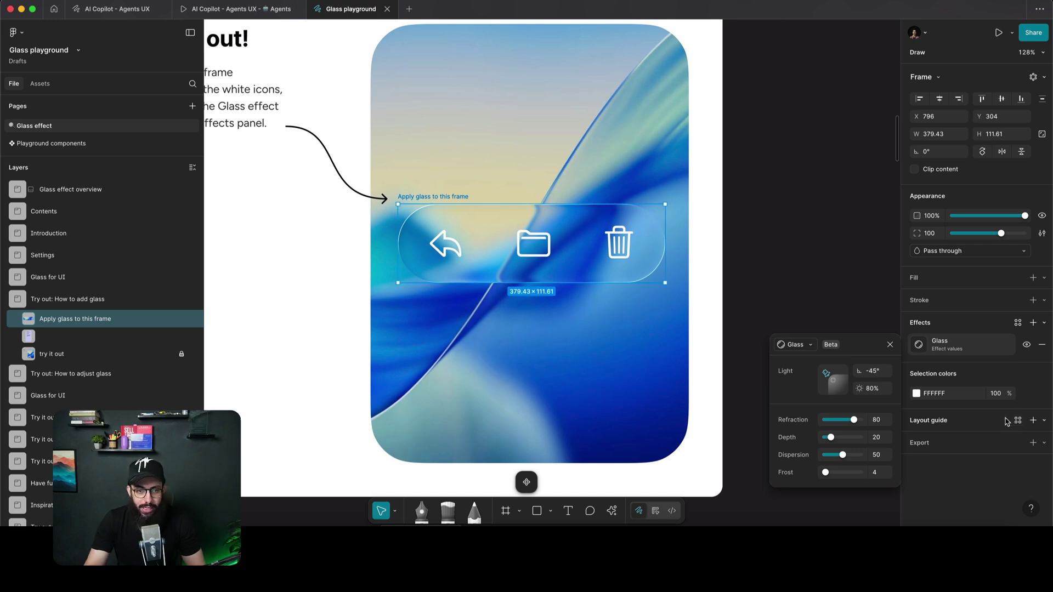
# Try the glass light intensity at 10%, then at 100%
pyautogui.click(872, 389)
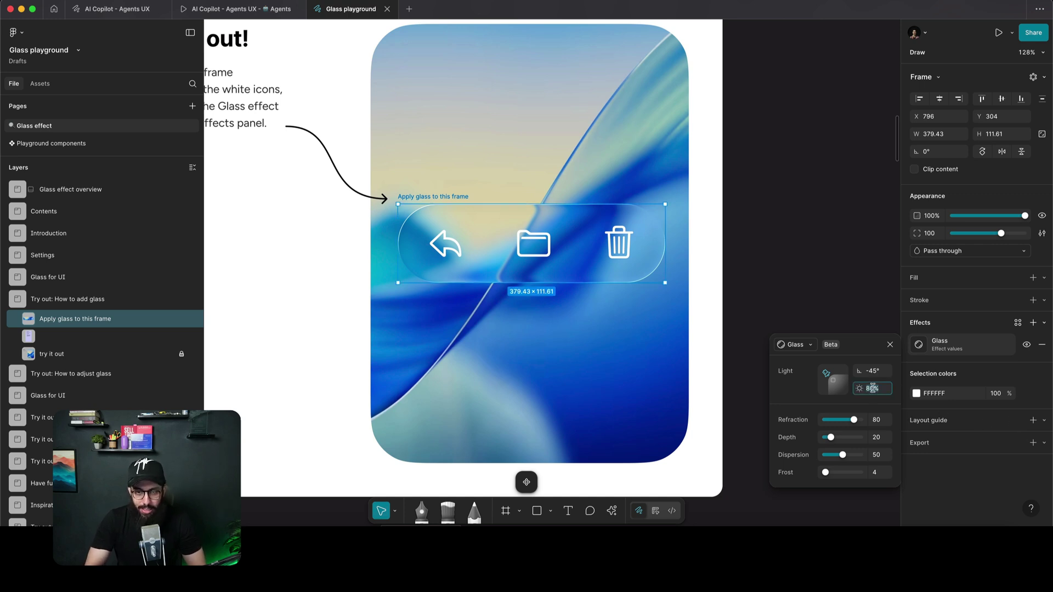
pyautogui.write('10')
pyautogui.press('Return')
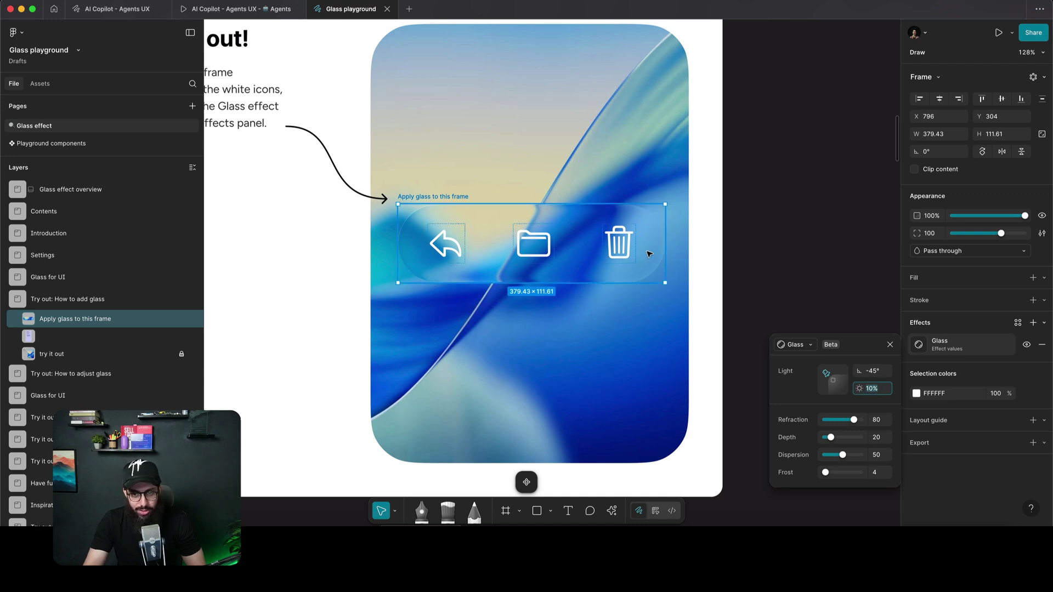
pyautogui.write('1')
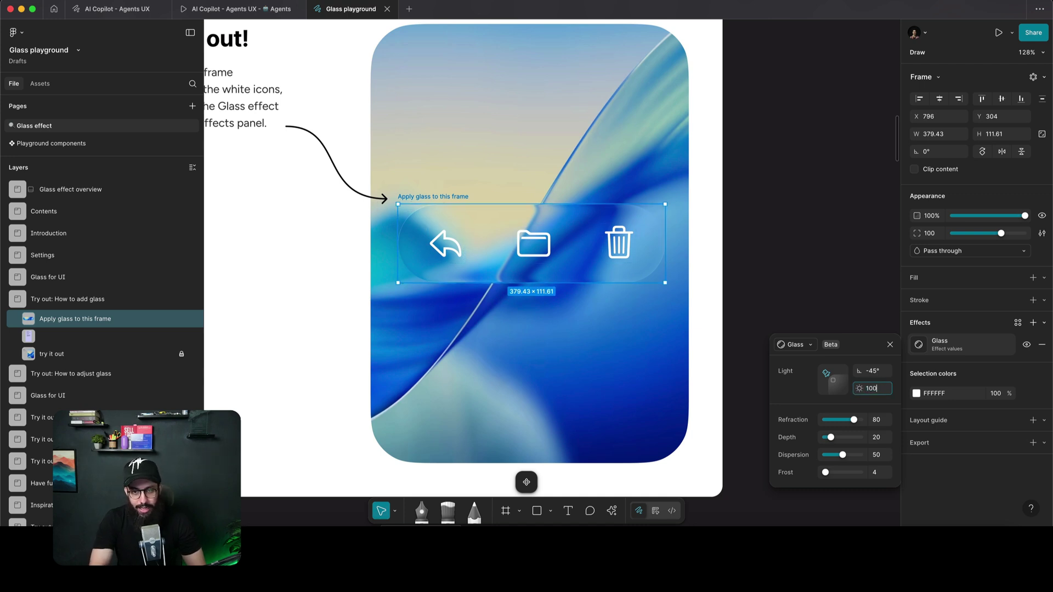
pyautogui.press('Return')
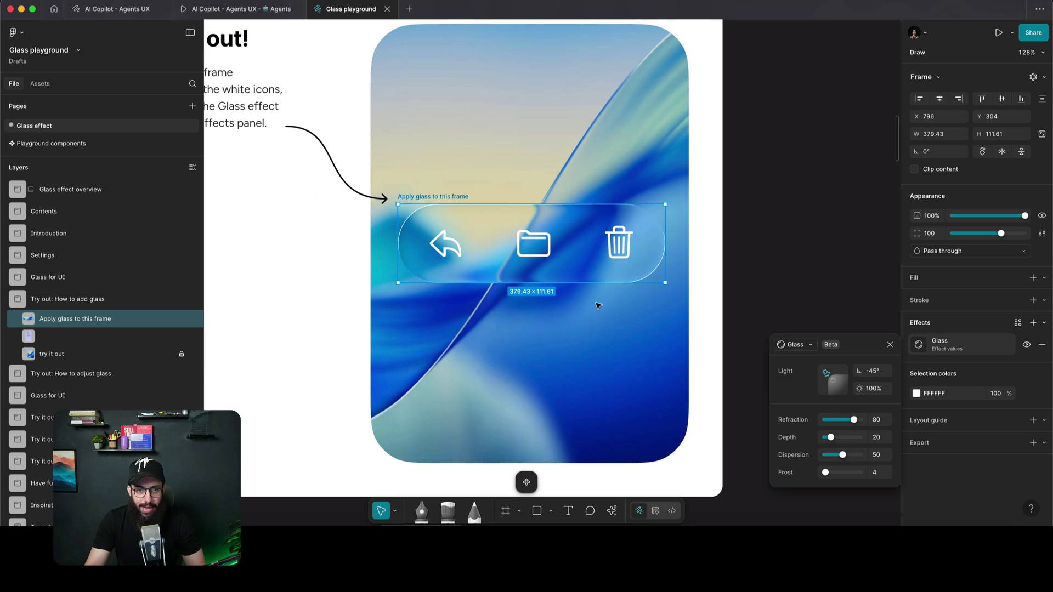
# Rotate the glass light toward 135°, then undo back to -45°
pyautogui.moveTo(824, 384); pyautogui.dragTo(830, 378)
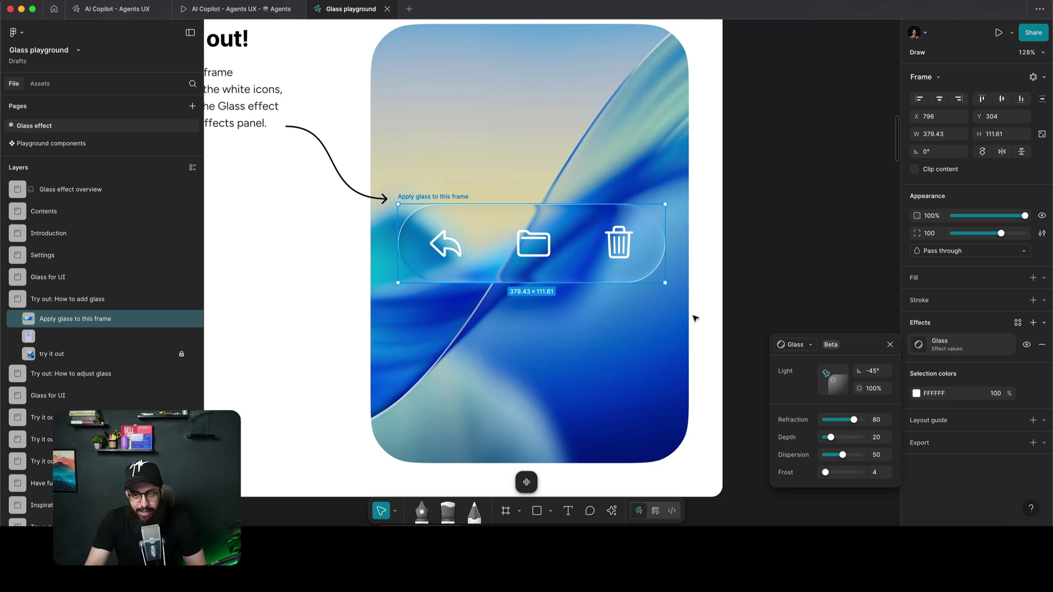
pyautogui.moveTo(826, 376); pyautogui.dragTo(839, 387)
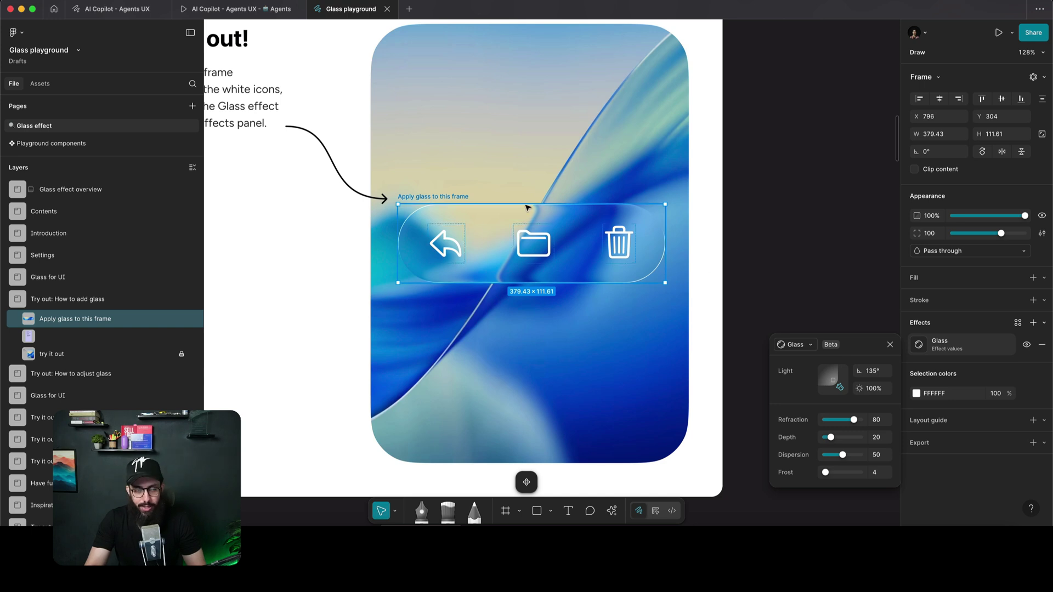
pyautogui.press('super+z')
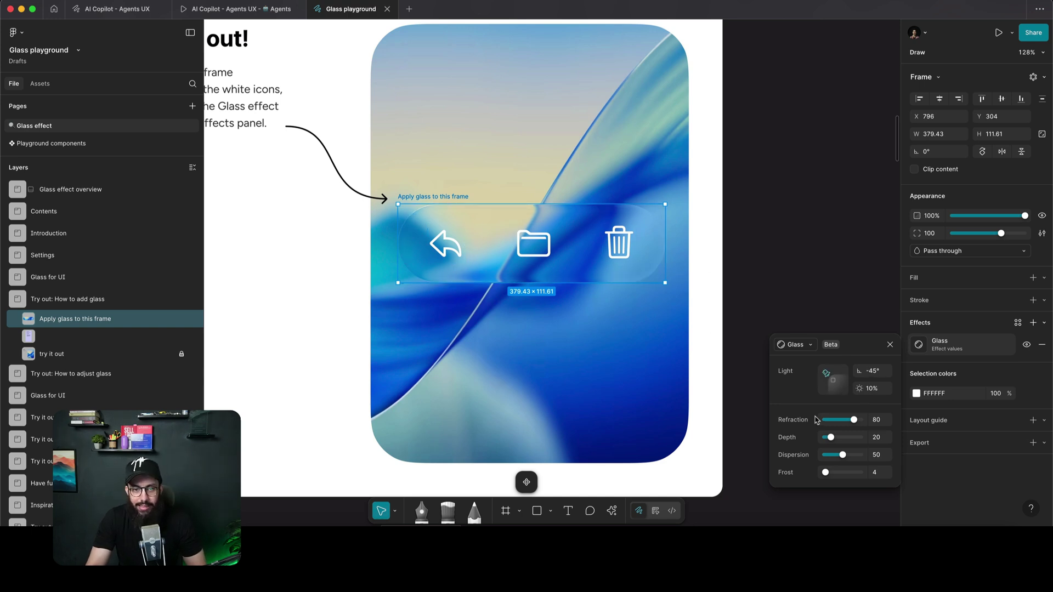
# Lower the glass refraction to 65 and switch to the refraction image search results
pyautogui.scroll(2, 524, 262)
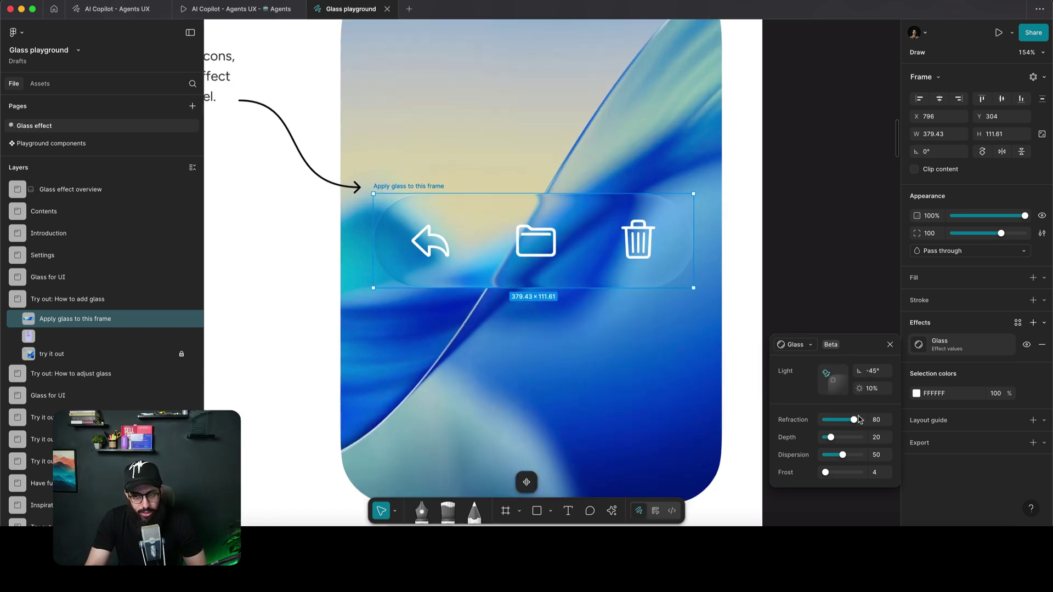
pyautogui.moveTo(855, 421)
pyautogui.mouseDown()
pyautogui.moveTo(823, 421)
pyautogui.moveTo(854, 421)
pyautogui.mouseUp()
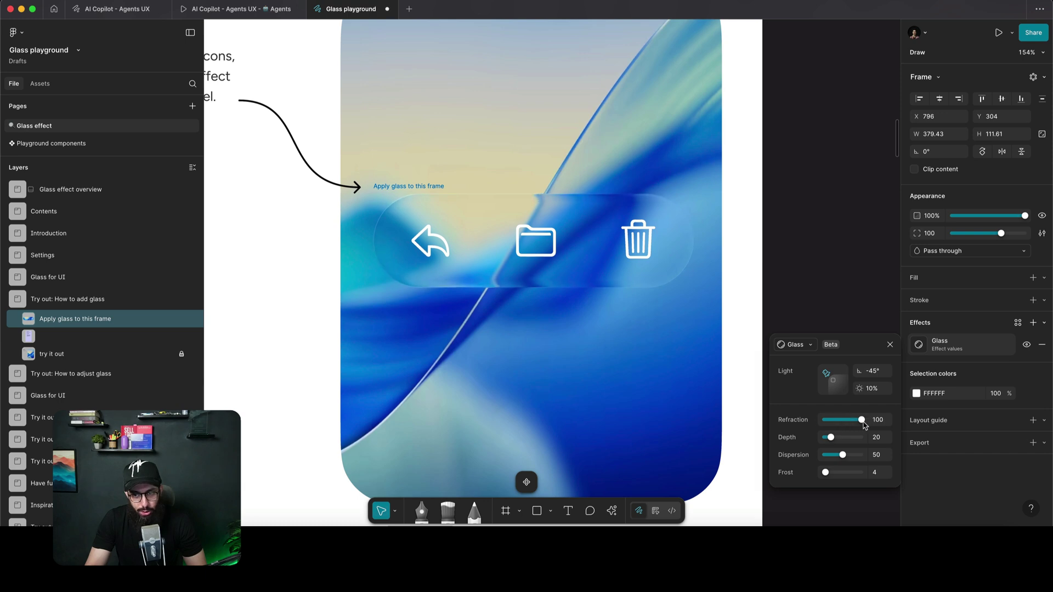
pyautogui.scroll(-3, 723, 240)
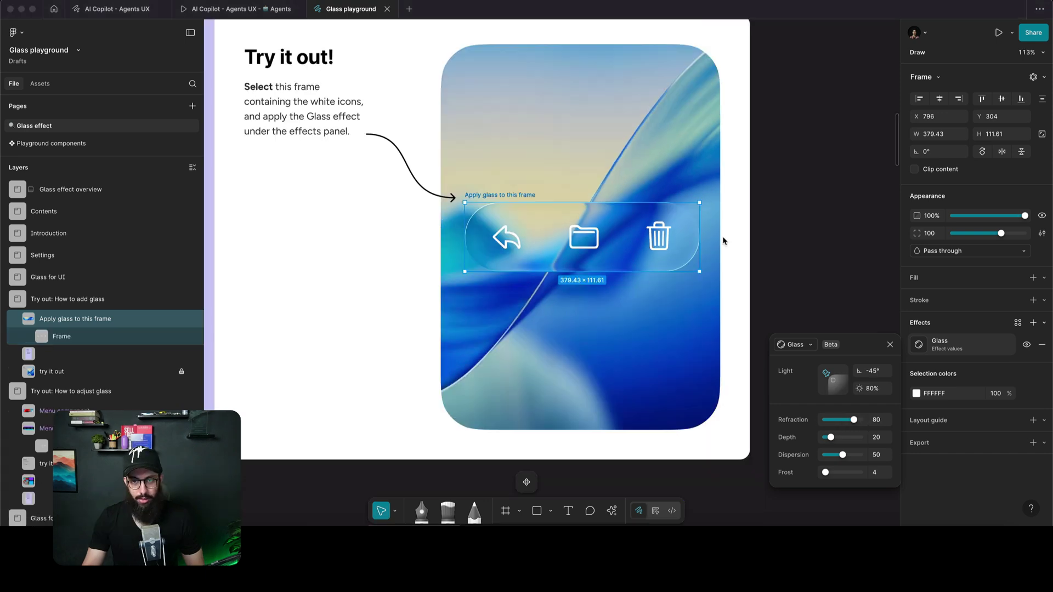
pyautogui.click(853, 421)
pyautogui.moveTo(838, 421)
pyautogui.mouseDown()
pyautogui.moveTo(828, 421)
pyautogui.moveTo(848, 421)
pyautogui.mouseUp()
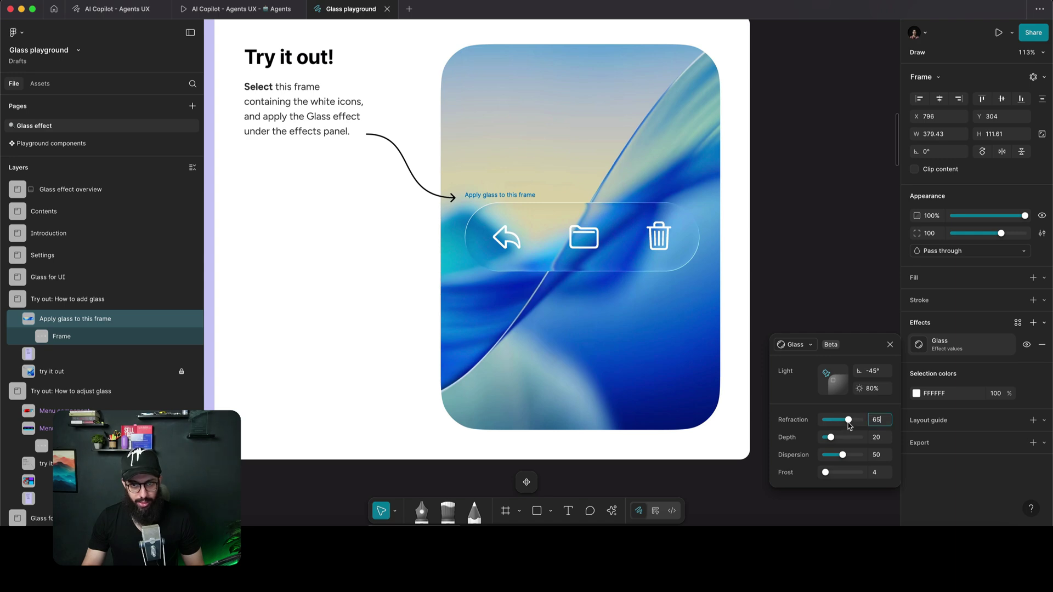
pyautogui.press('super+Tab')
pyautogui.press('super+Tab')
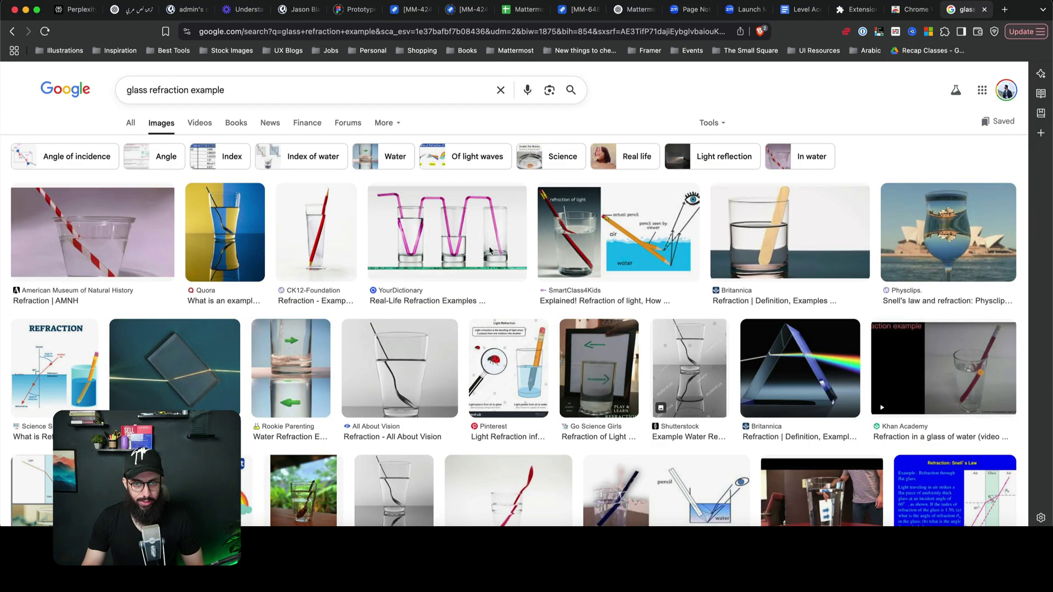
# Preview the Quora and Britannica refraction example images
pyautogui.click(222, 229)
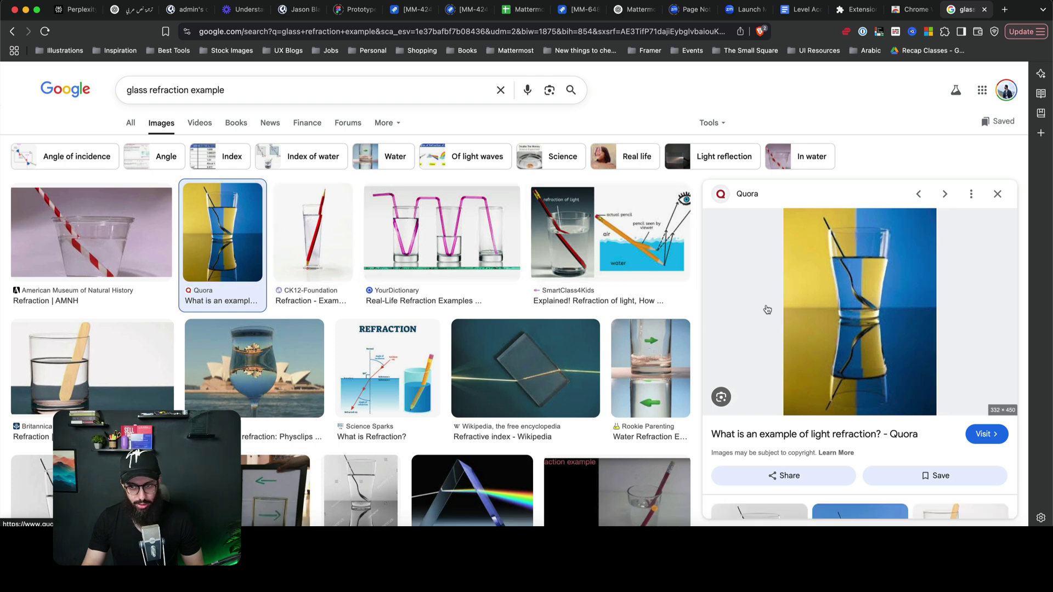
pyautogui.click(72, 375)
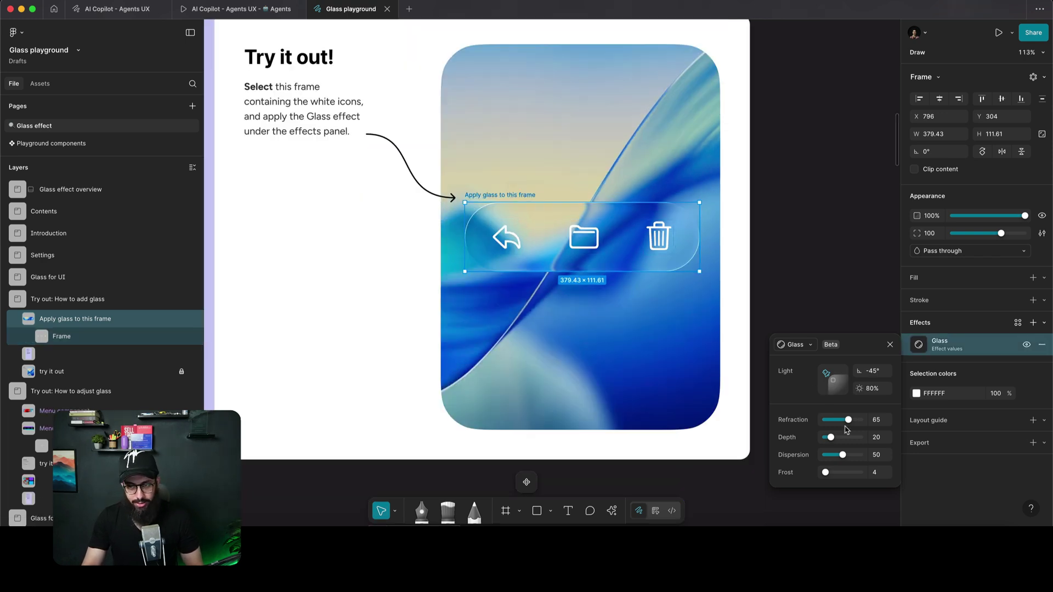
# Sweep refraction from 0 back up, ending at refraction 100, depth 1, dispersion 95
pyautogui.moveTo(852, 426); pyautogui.dragTo(808, 423)
pyautogui.scroll(5, 583, 236)
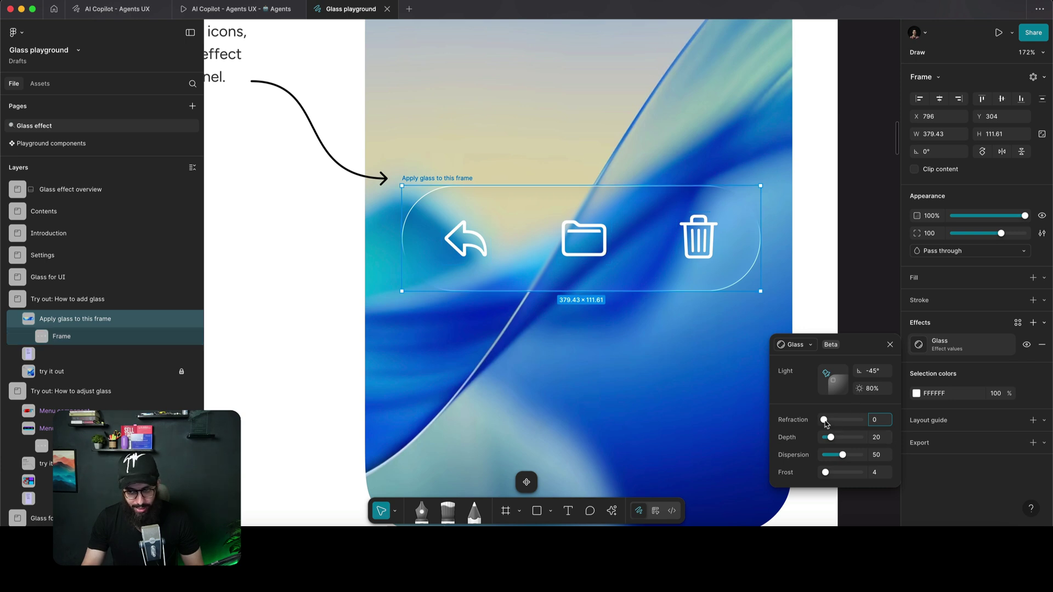
pyautogui.moveTo(825, 422); pyautogui.dragTo(845, 440)
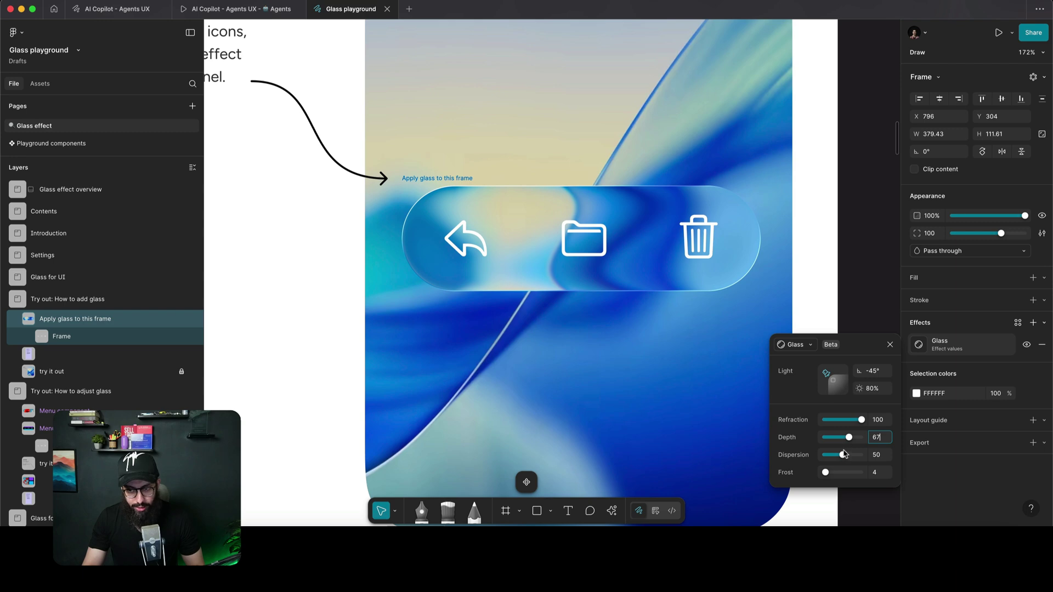
pyautogui.scroll(5, 417, 213)
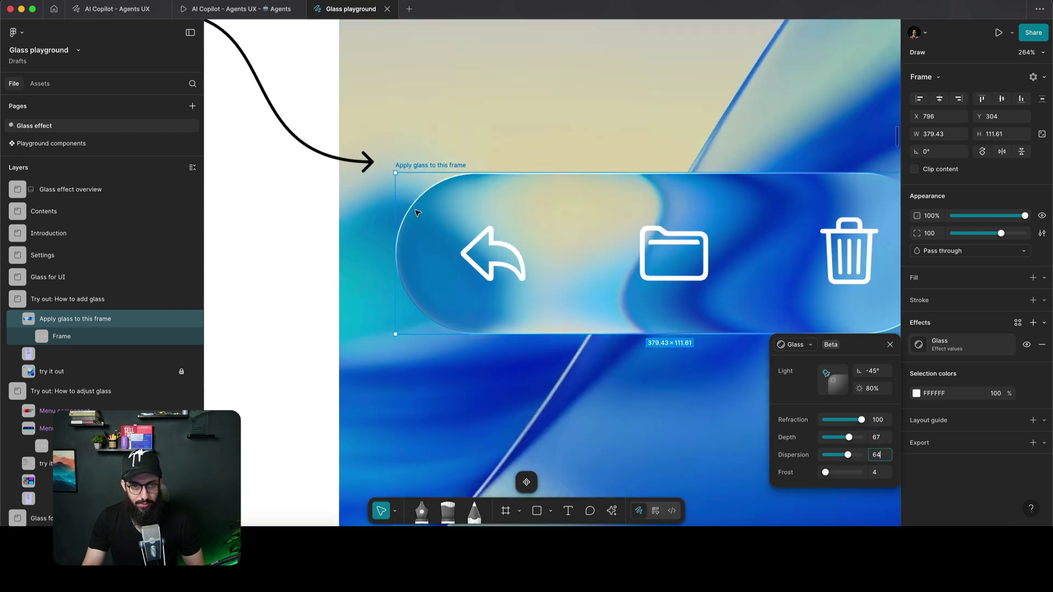
pyautogui.moveTo(849, 454)
pyautogui.mouseDown()
pyautogui.moveTo(827, 443)
pyautogui.moveTo(859, 458)
pyautogui.mouseUp()
pyautogui.scroll(-10, 735, 203)
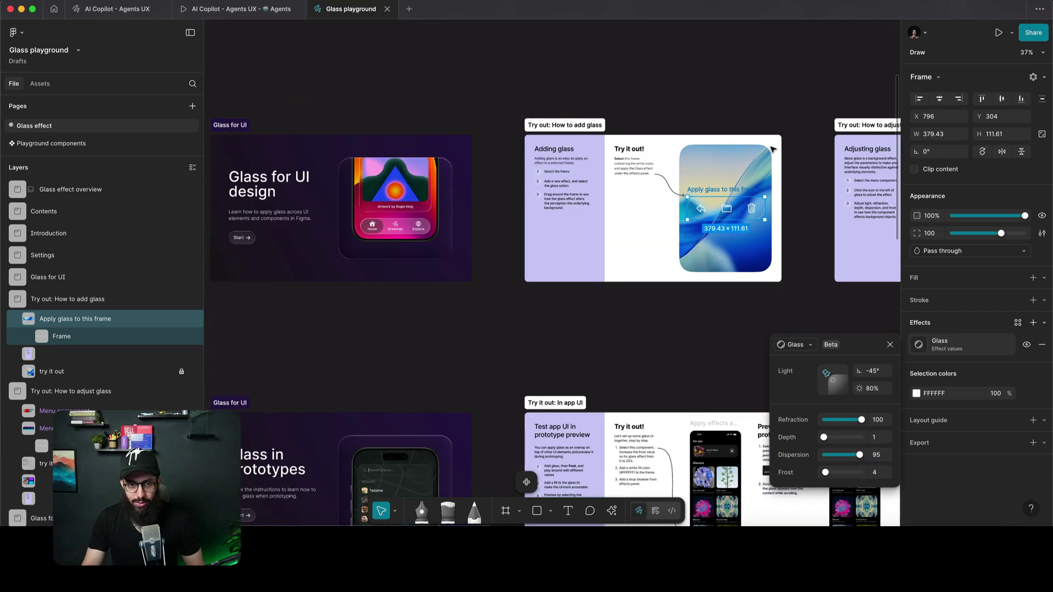
# Deselect the icon bar and select the menu component over the poppy photo
pyautogui.click(560, 189)
pyautogui.hscroll(10, 654, 170)
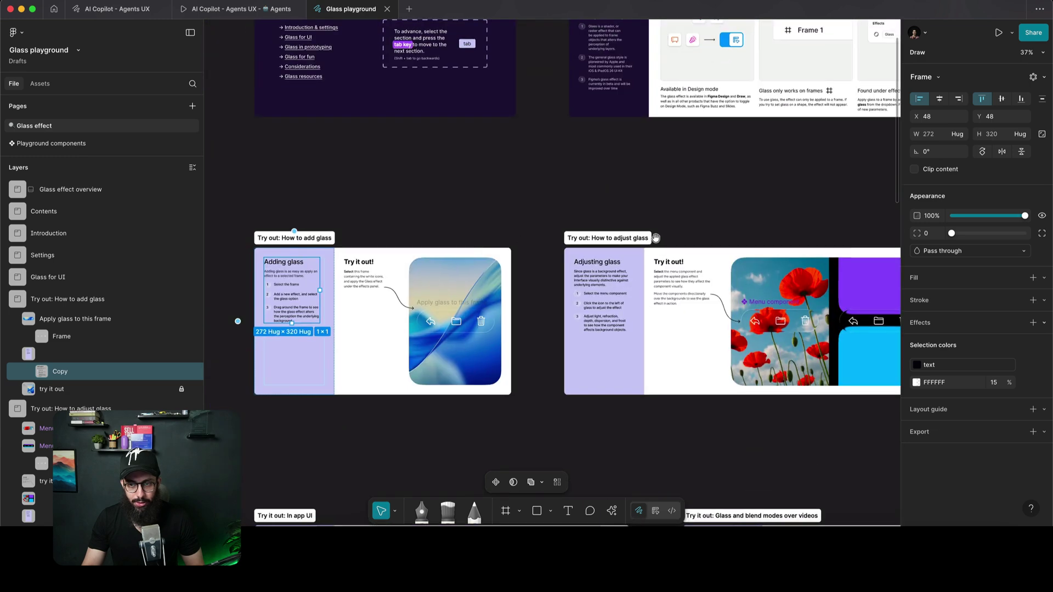
pyautogui.scroll(2, 567, 330)
pyautogui.scroll(10, 567, 330)
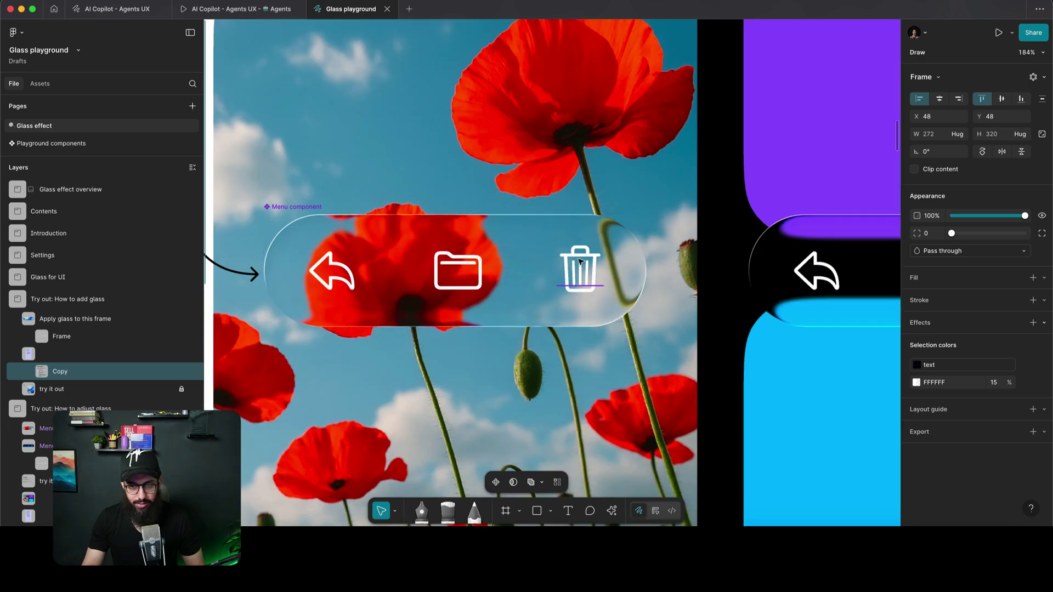
pyautogui.click(531, 230)
# Raise the menu's glass dispersion to its maximum of 100
pyautogui.click(918, 372)
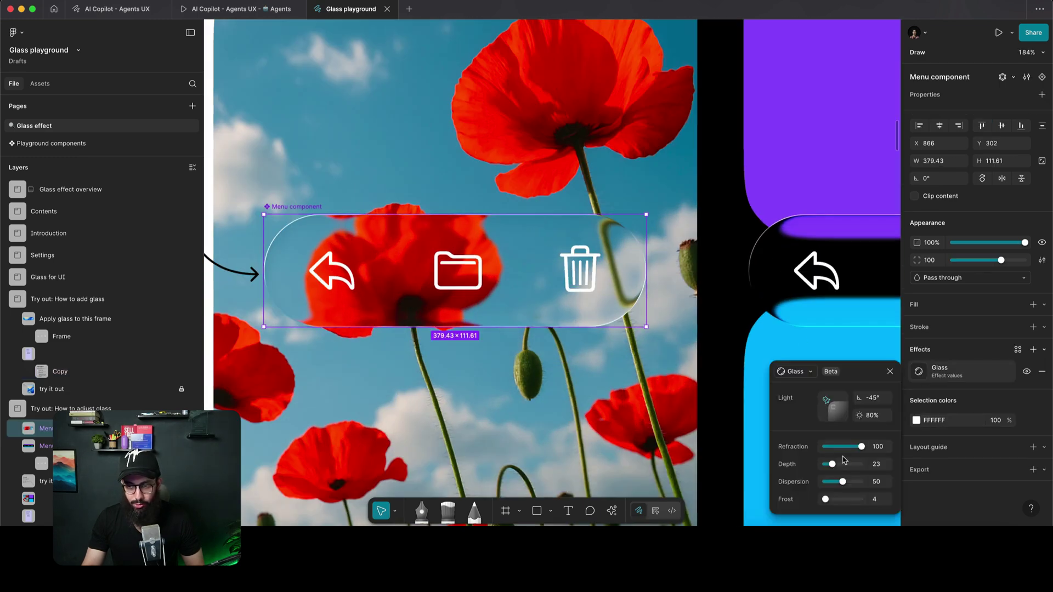
pyautogui.moveTo(837, 482); pyautogui.dragTo(853, 484)
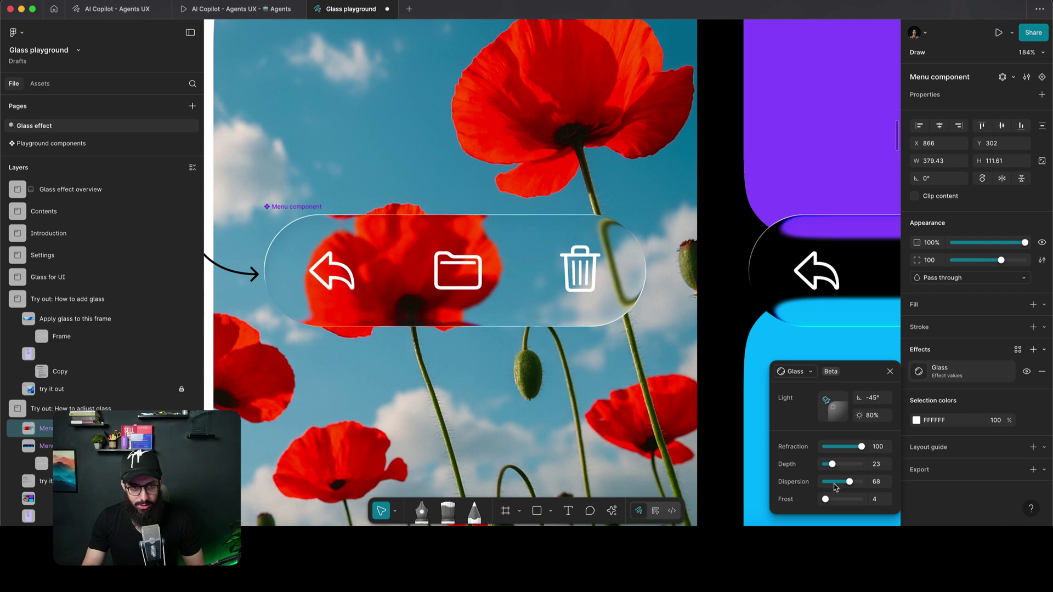
pyautogui.scroll(10, 377, 206)
pyautogui.click(876, 481)
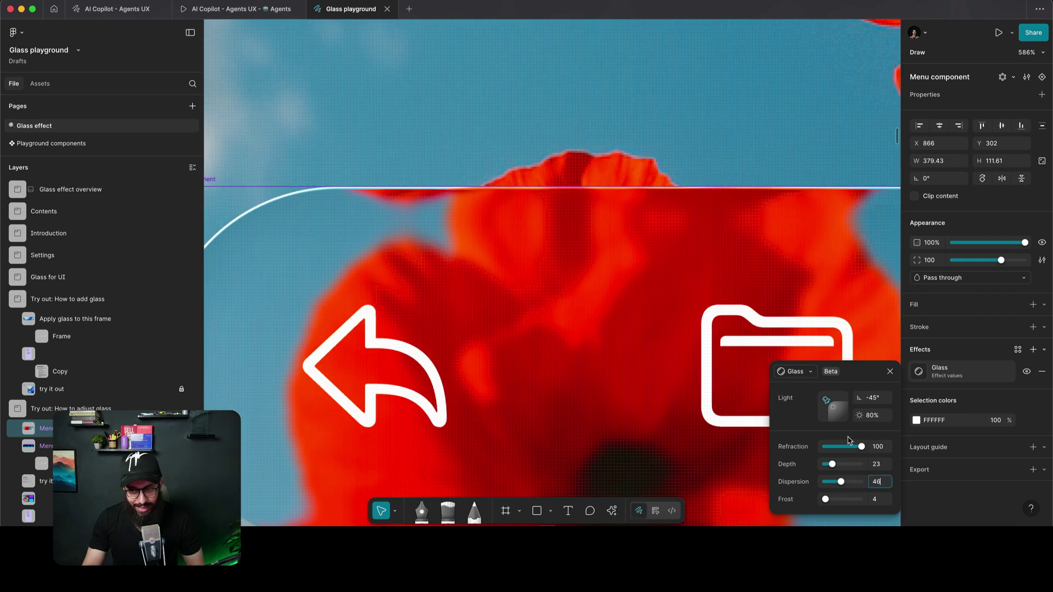
pyautogui.click(855, 483)
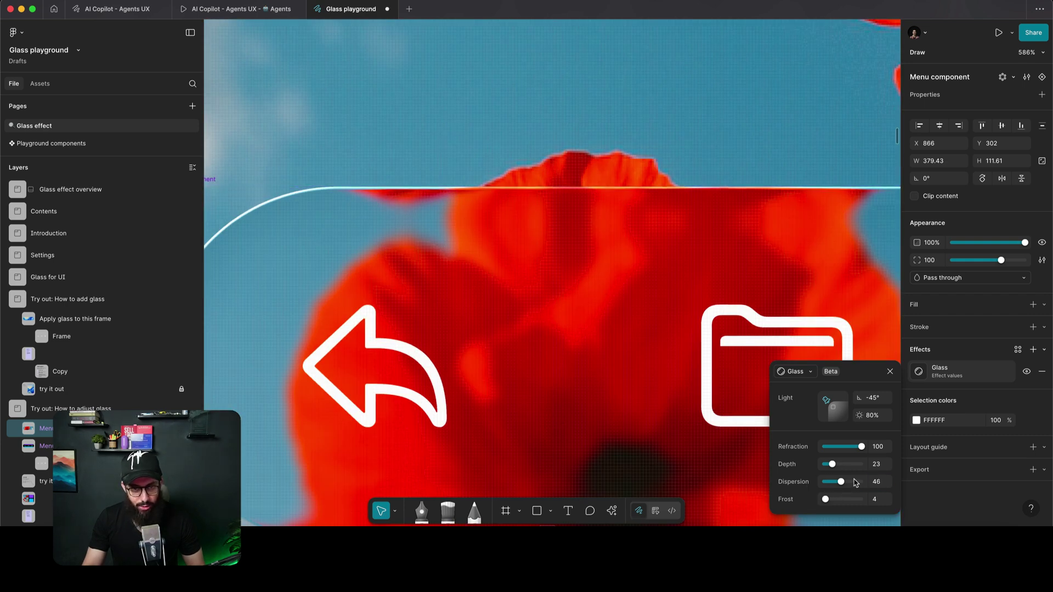
pyautogui.moveTo(856, 482); pyautogui.dragTo(872, 482)
pyautogui.scroll(12, 352, 214)
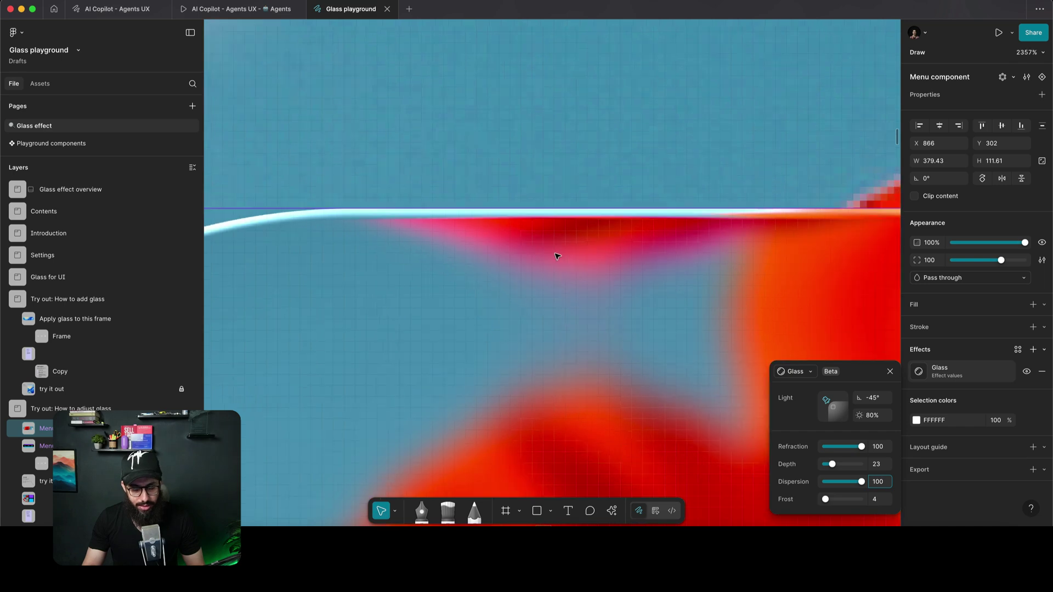
pyautogui.scroll(-12, 556, 256)
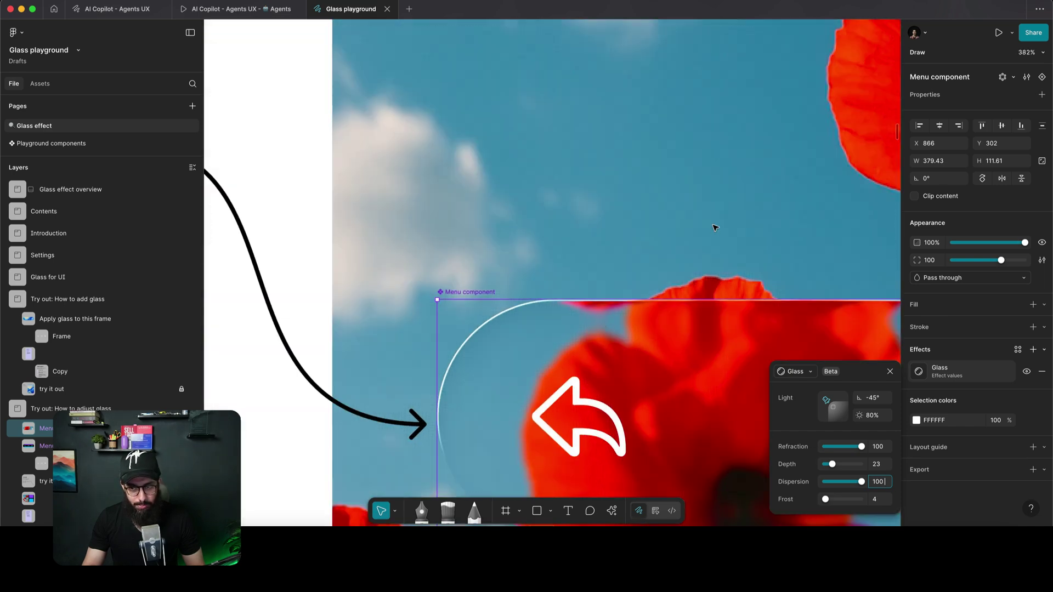
pyautogui.press('Escape')
# Pan the view back across the poppy menu component
pyautogui.scroll(-4, 658, 216)
pyautogui.moveTo(743, 238); pyautogui.dragTo(600, 232)
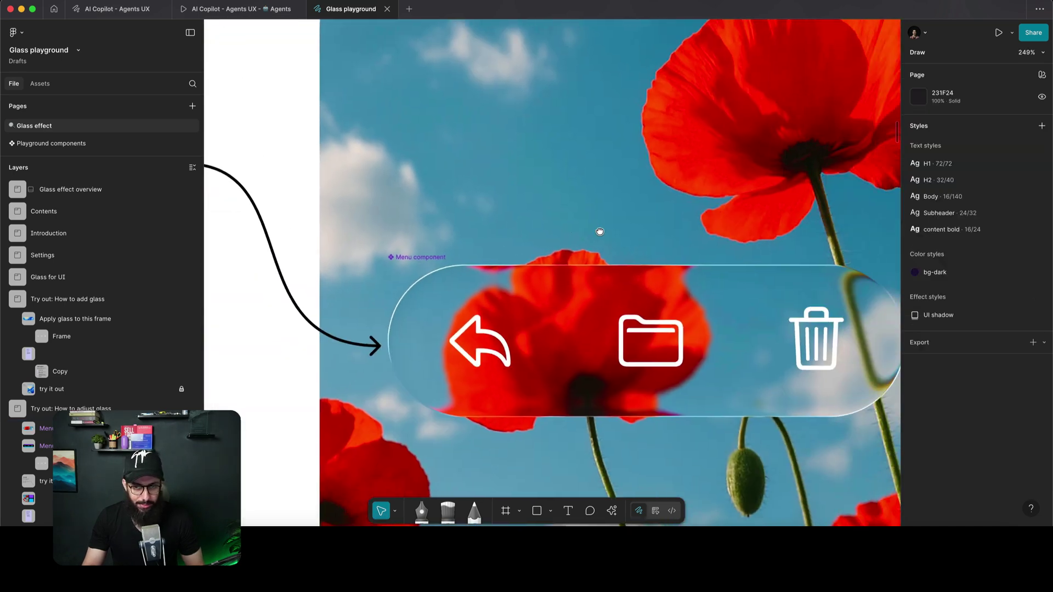
pyautogui.hscroll(1, 600, 231)
pyautogui.scroll(-8, 599, 232)
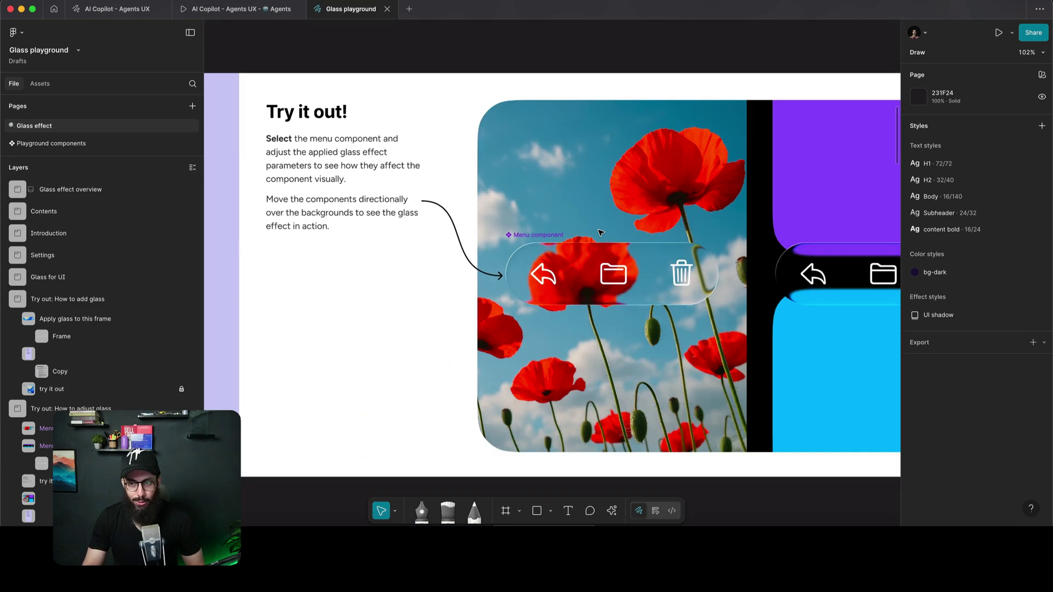
pyautogui.scroll(-3, 600, 232)
# Lower the glass bar's depth to 18 and raise its frost to 21
pyautogui.hscroll(-2, 600, 232)
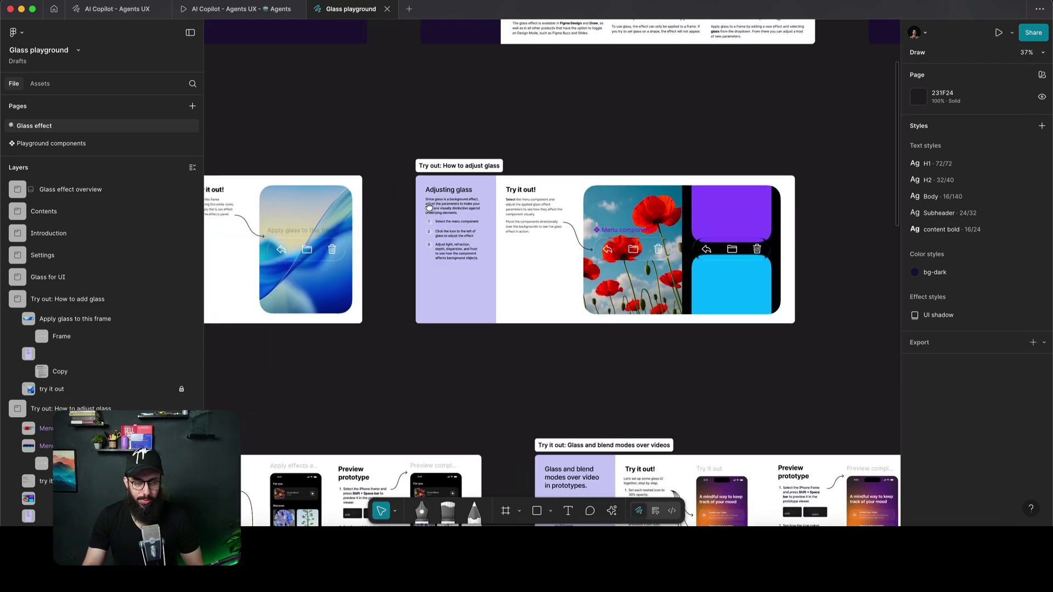
pyautogui.scroll(-3, 600, 232)
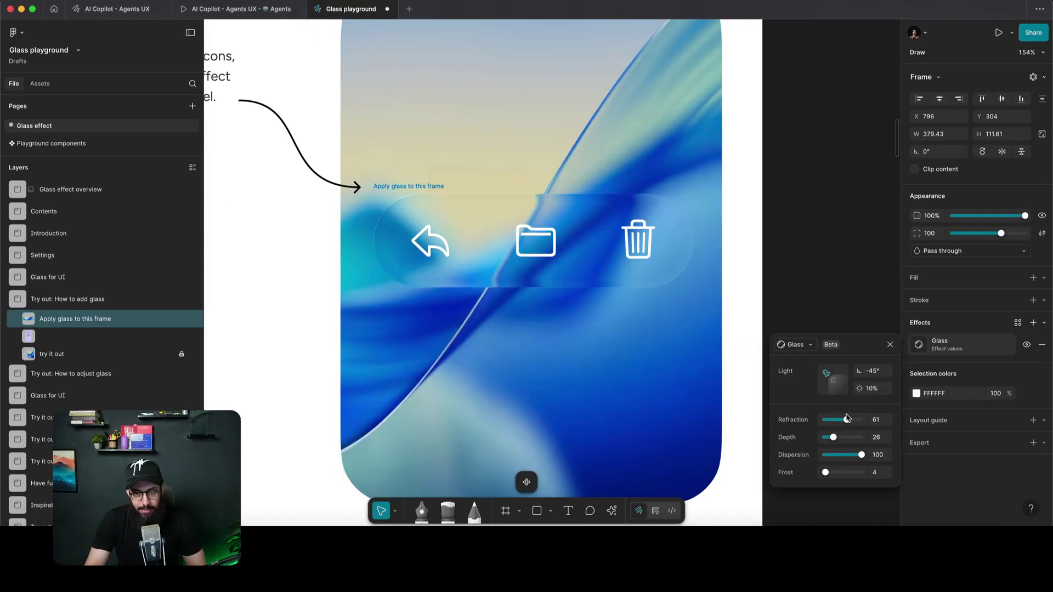
pyautogui.moveTo(833, 438)
pyautogui.mouseDown()
pyautogui.moveTo(854, 456)
pyautogui.moveTo(840, 457)
pyautogui.mouseUp()
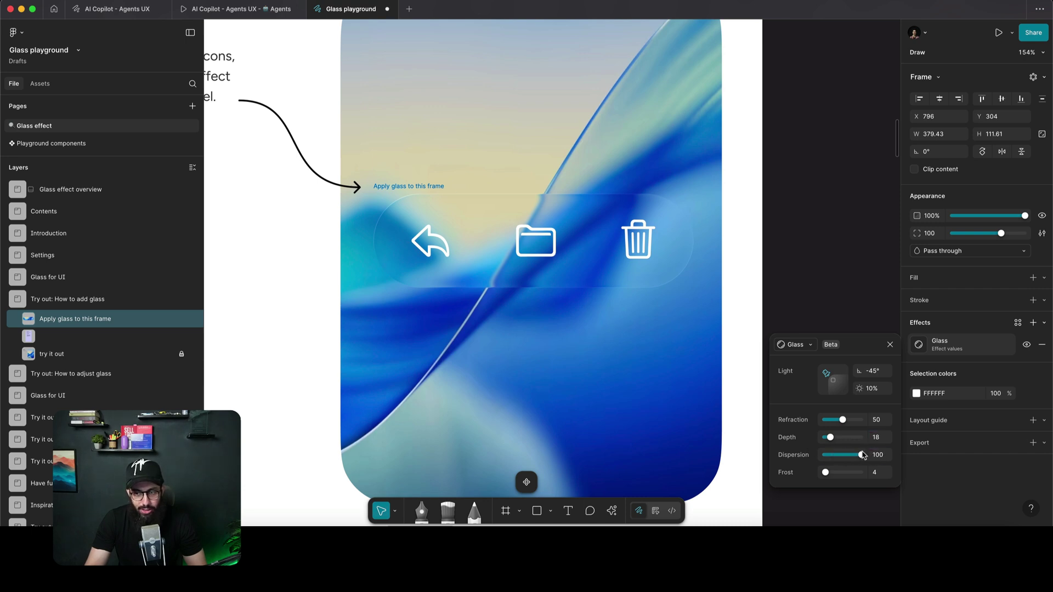
pyautogui.moveTo(831, 473); pyautogui.dragTo(833, 475)
pyautogui.scroll(-2, 421, 187)
pyautogui.click(735, 205)
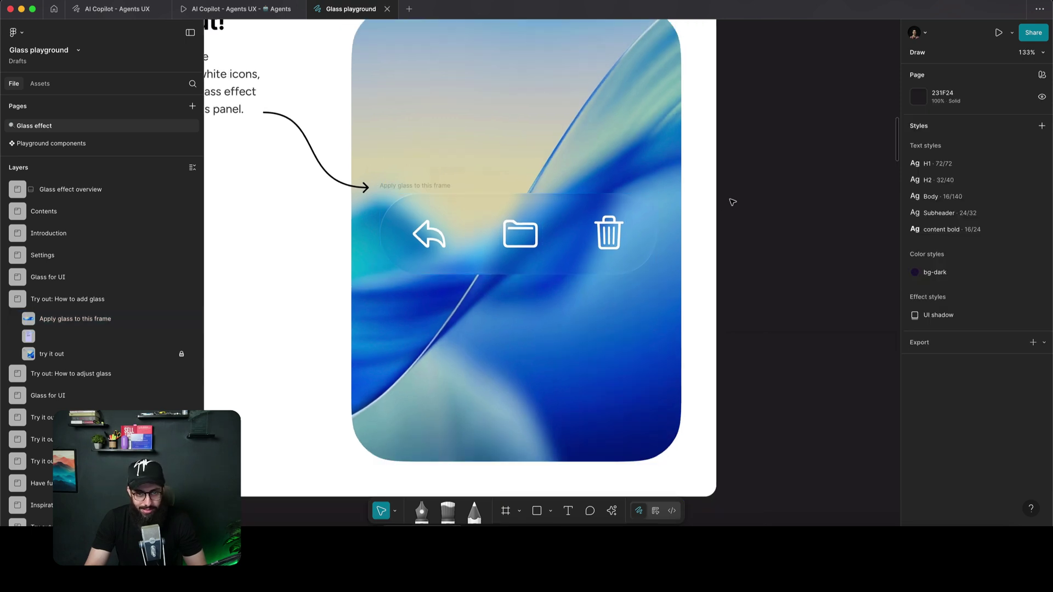
# Set the 'Apply glass to this frame' bar's light intensity to 100%
pyautogui.click(548, 224)
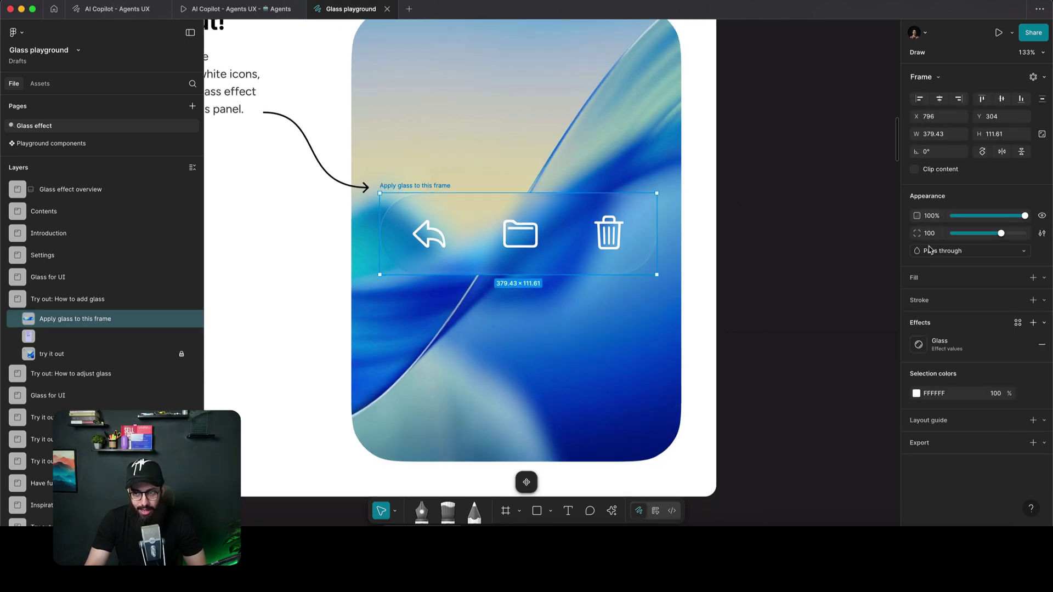
pyautogui.click(919, 344)
pyautogui.scroll(1, 490, 240)
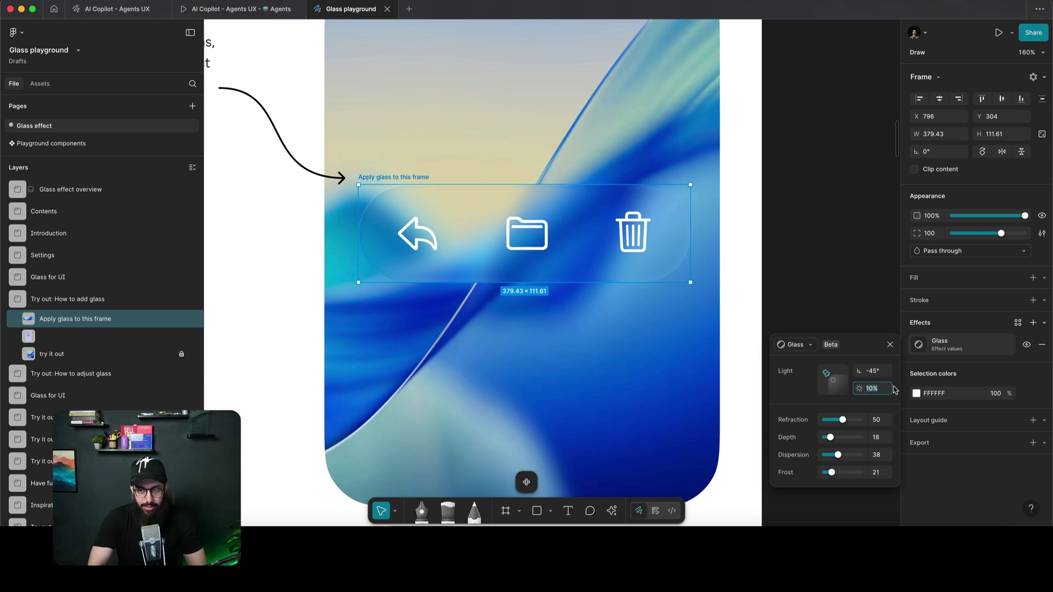
pyautogui.write('100')
pyautogui.press('Return')
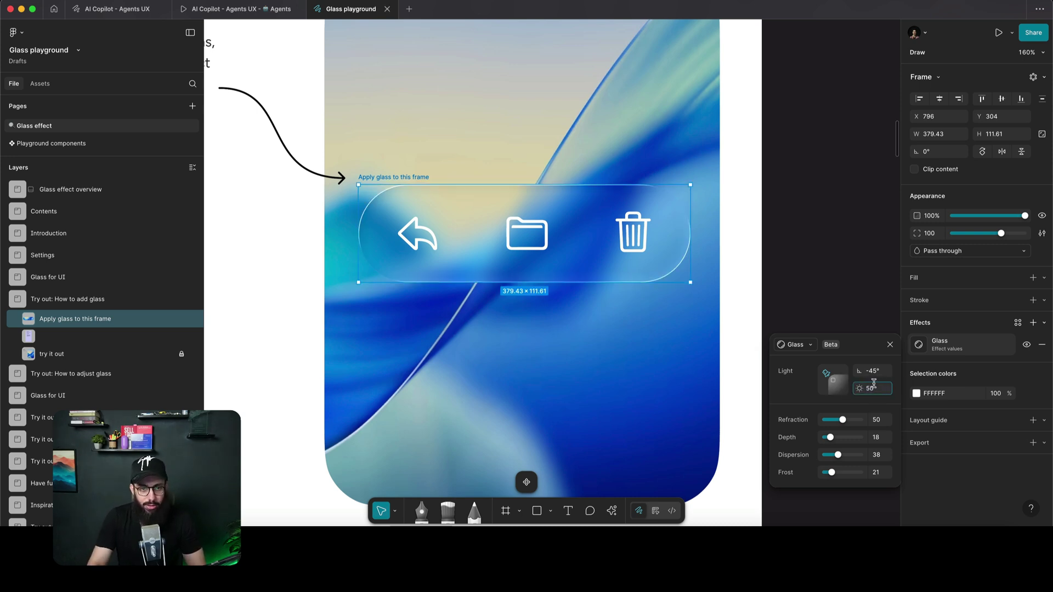
pyautogui.click(808, 193)
pyautogui.scroll(-15, 808, 193)
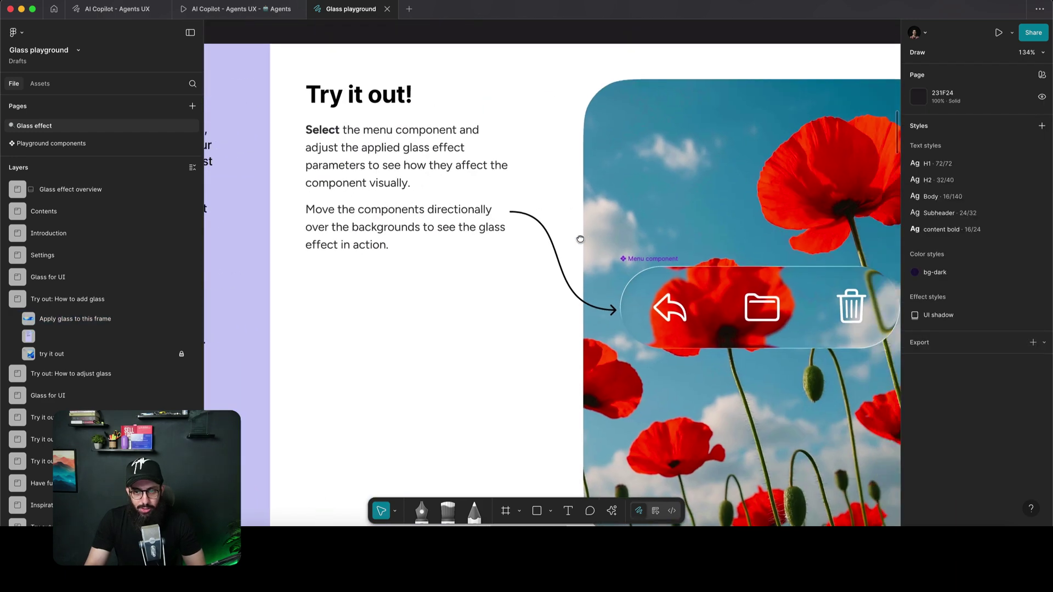
# Move the second menu component down onto the cyan backdrop
pyautogui.moveTo(580, 240); pyautogui.dragTo(564, 212)
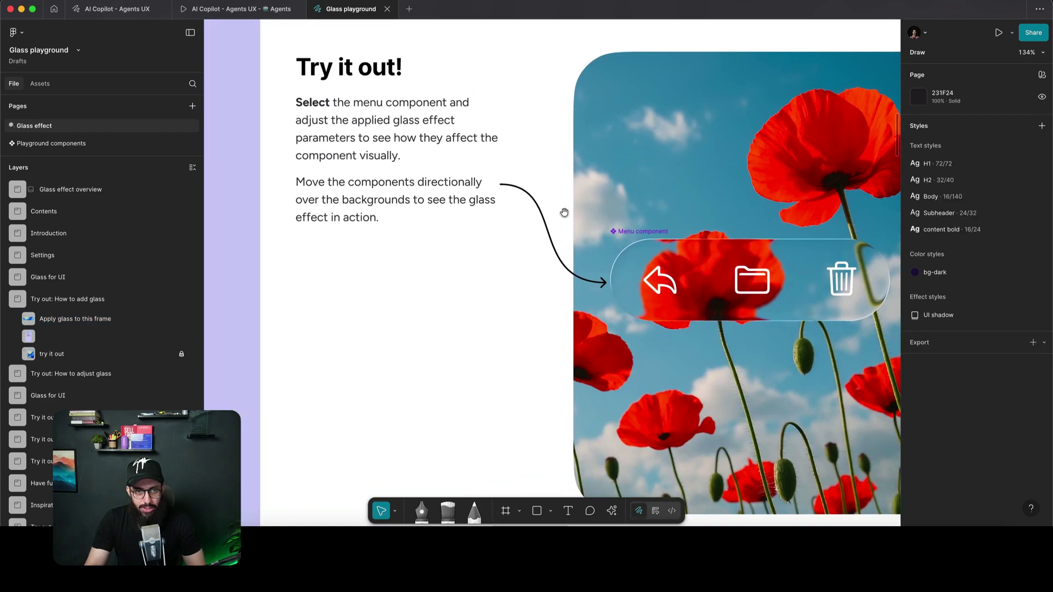
pyautogui.click(691, 246)
pyautogui.hscroll(6, 644, 277)
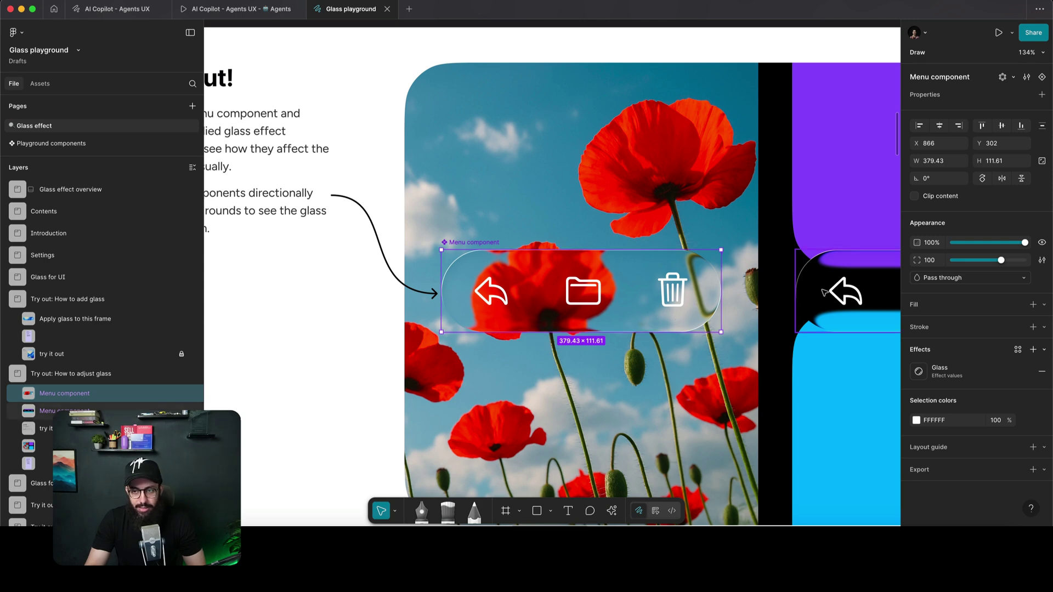
pyautogui.hscroll(8, 694, 308)
pyautogui.hscroll(-2, 603, 247)
pyautogui.click(587, 232)
pyautogui.moveTo(588, 232); pyautogui.dragTo(589, 288)
# Set the menu's glass to refraction 0, depth 2 and dispersion 48
pyautogui.scroll(5, 614, 297)
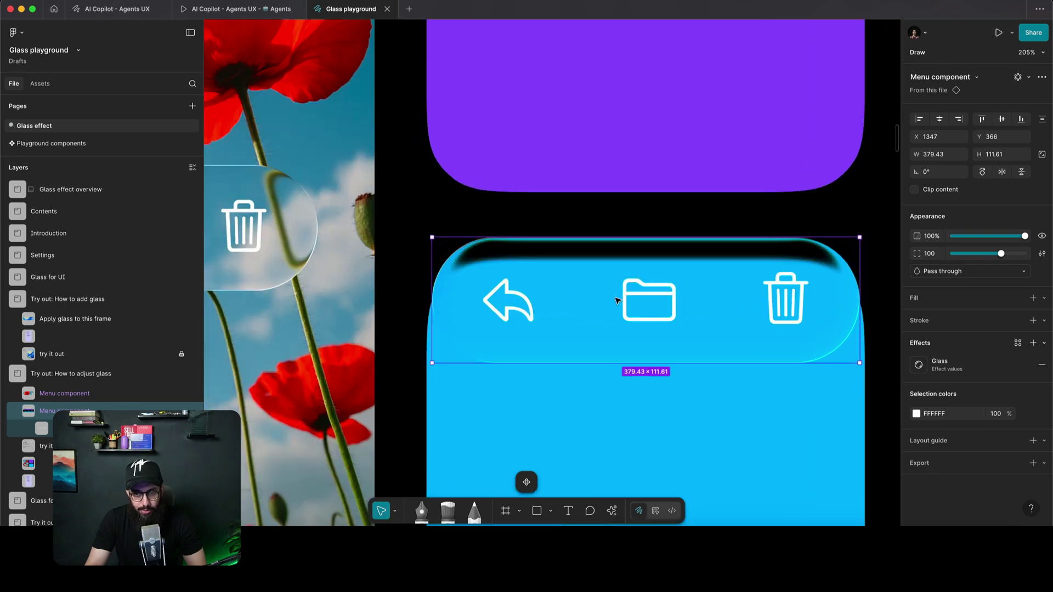
pyautogui.click(979, 366)
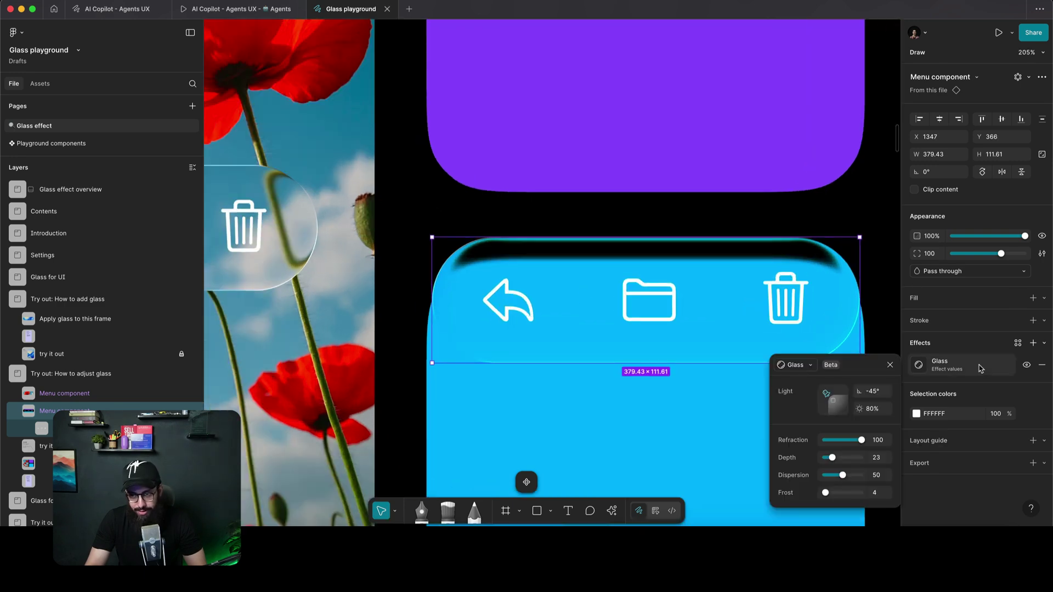
pyautogui.moveTo(846, 476); pyautogui.dragTo(841, 478)
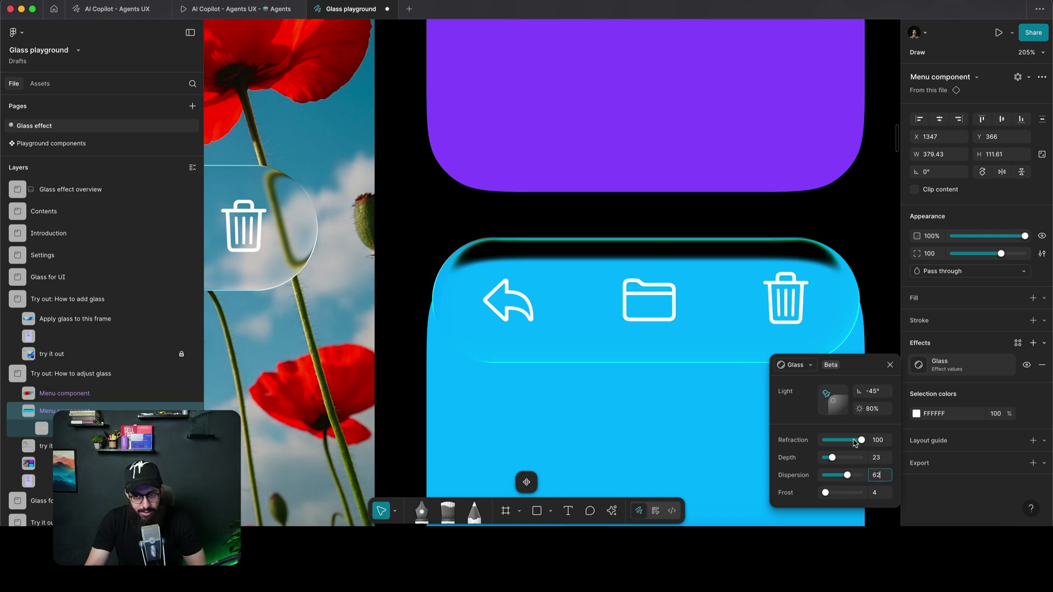
pyautogui.moveTo(855, 442); pyautogui.dragTo(818, 454)
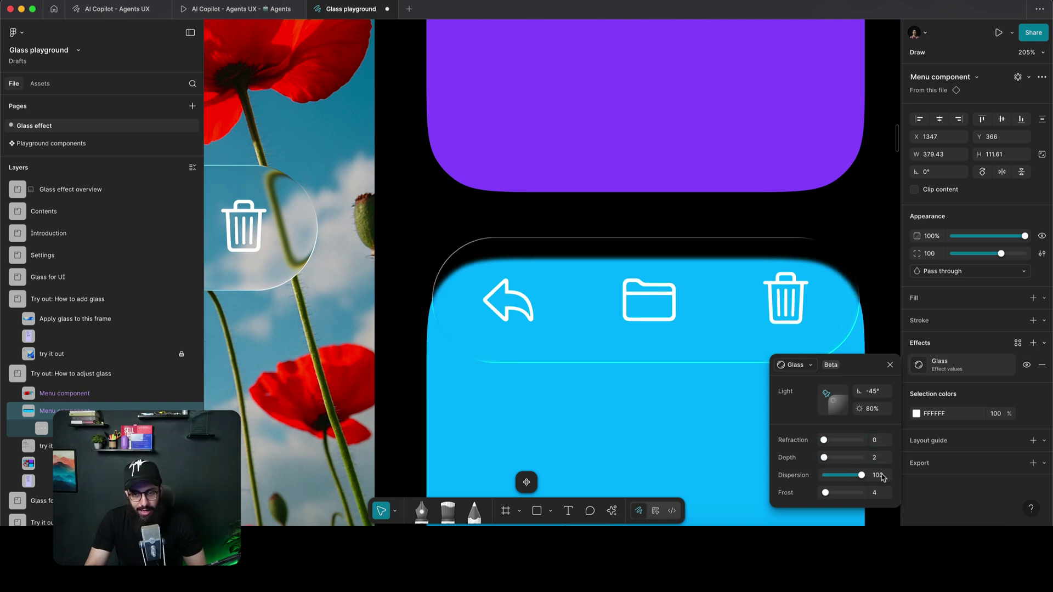
pyautogui.scroll(-15, 575, 189)
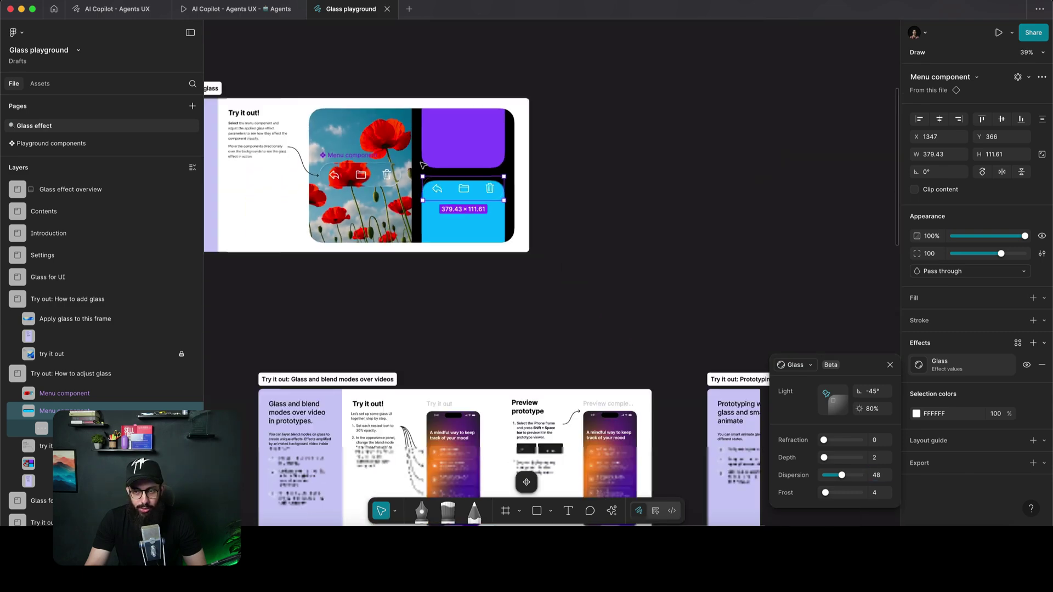
# Select the Player bar in the In app UI phone mockup
pyautogui.click(574, 189)
pyautogui.hscroll(-5, 348, 242)
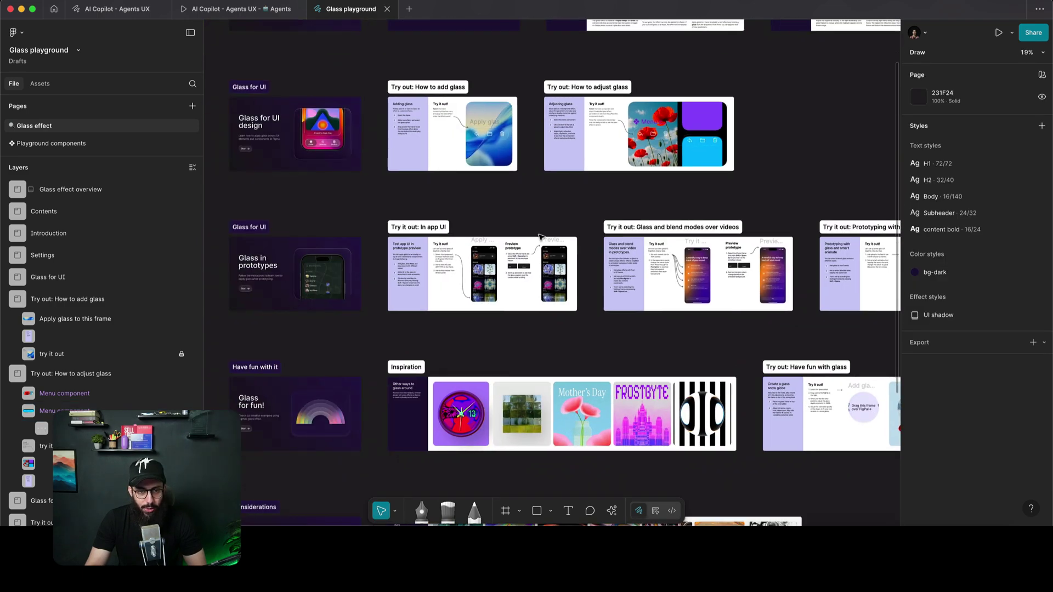
pyautogui.scroll(5, 469, 289)
pyautogui.scroll(10, 470, 289)
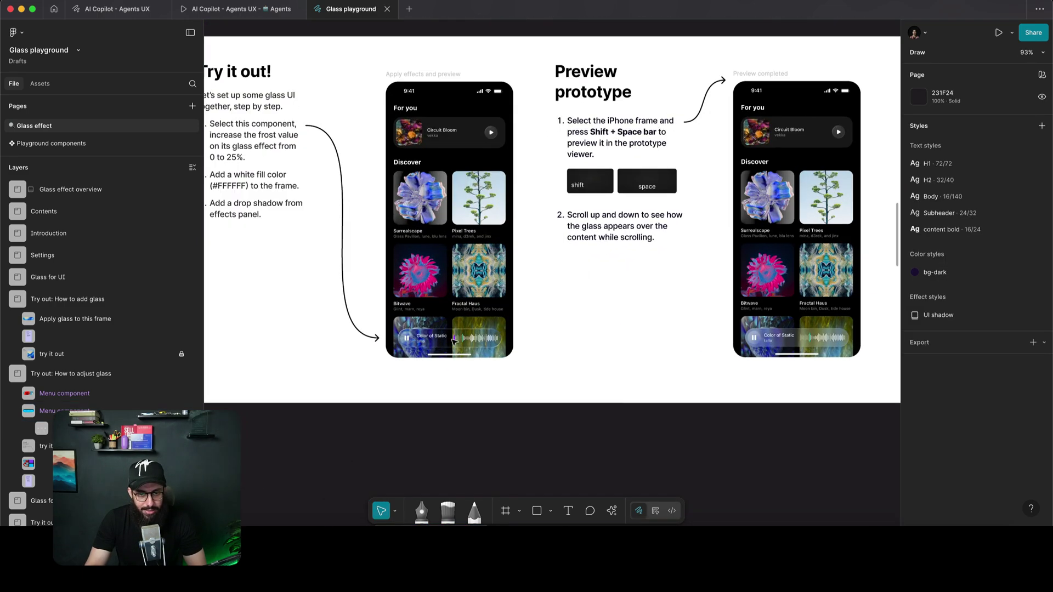
pyautogui.click(432, 319)
# Raise the Player's glass frost to 40 and view the frosted result
pyautogui.scroll(3, 431, 319)
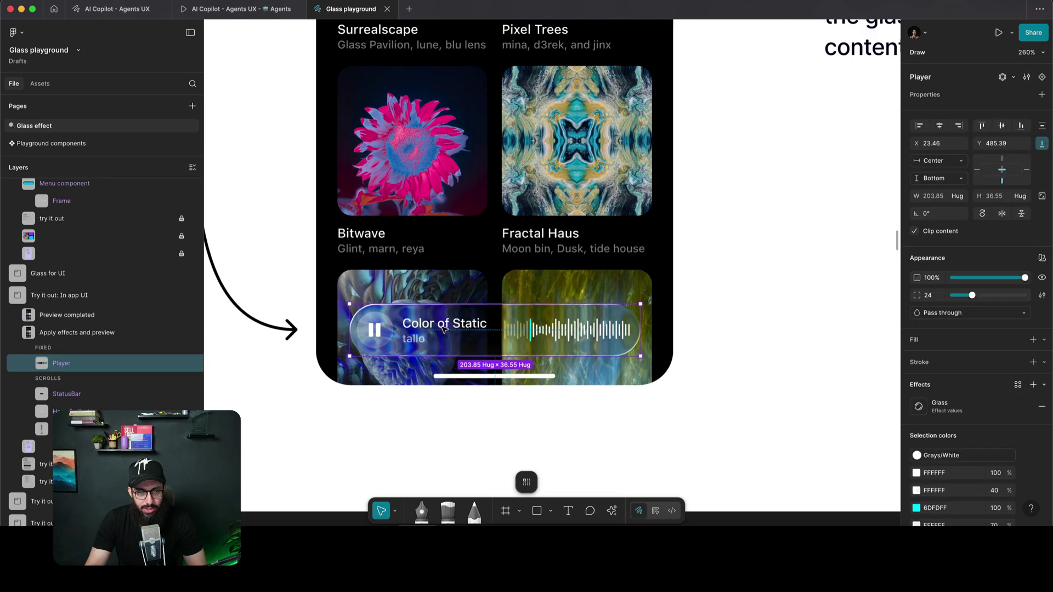
pyautogui.scroll(-2, 447, 326)
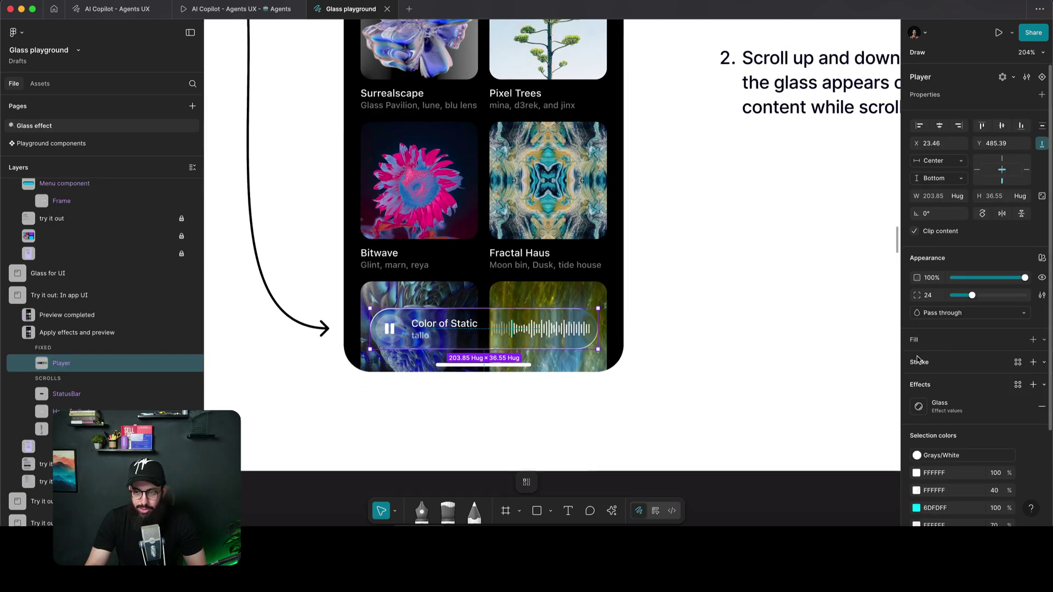
pyautogui.click(918, 406)
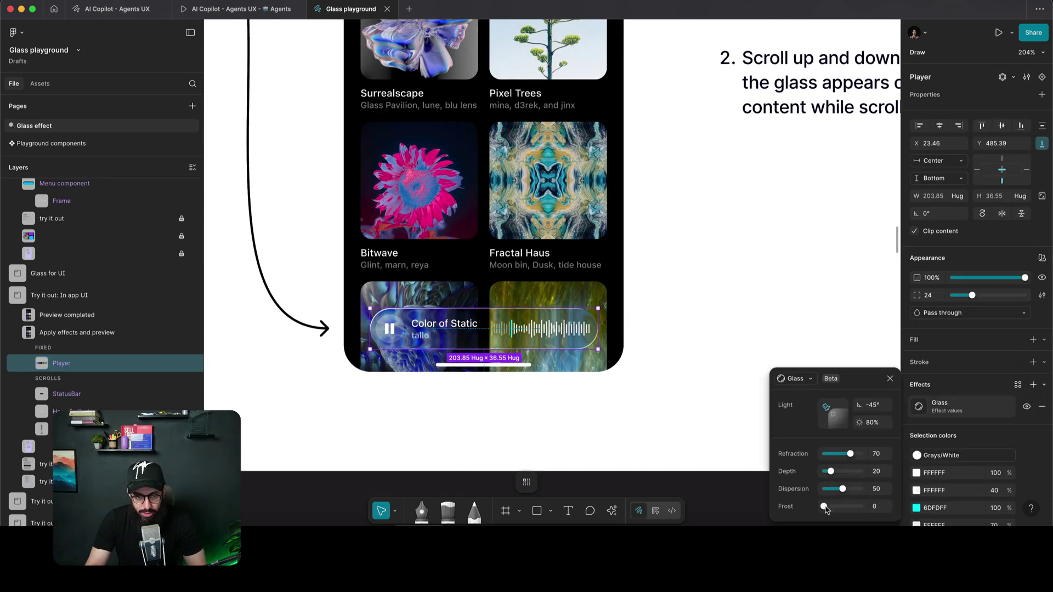
pyautogui.moveTo(824, 507); pyautogui.dragTo(806, 510)
pyautogui.scroll(5, 459, 344)
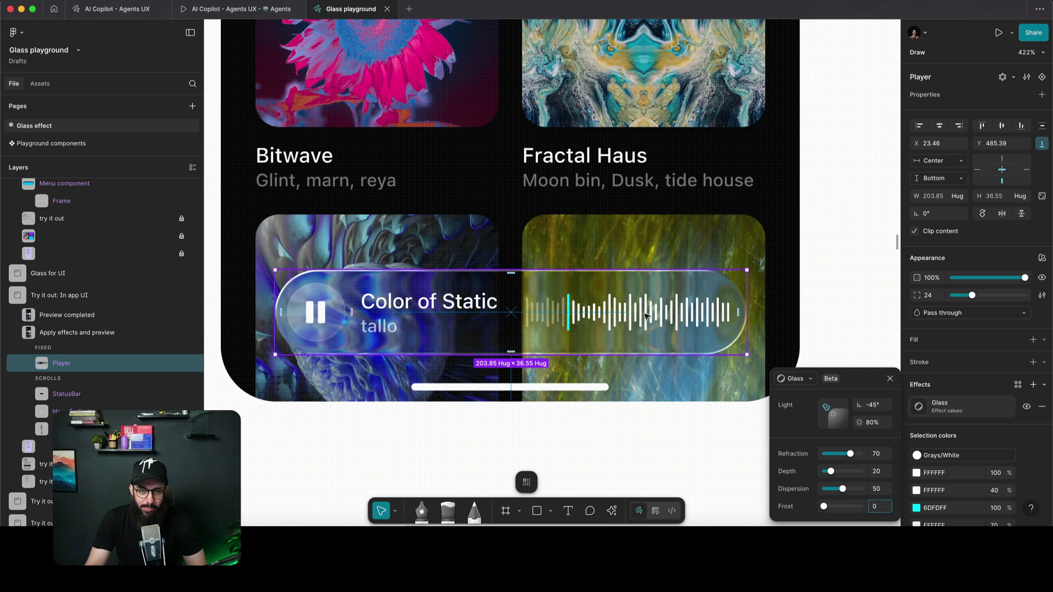
pyautogui.moveTo(826, 508); pyautogui.dragTo(838, 506)
pyautogui.scroll(-5, 660, 377)
pyautogui.scroll(-3, 661, 377)
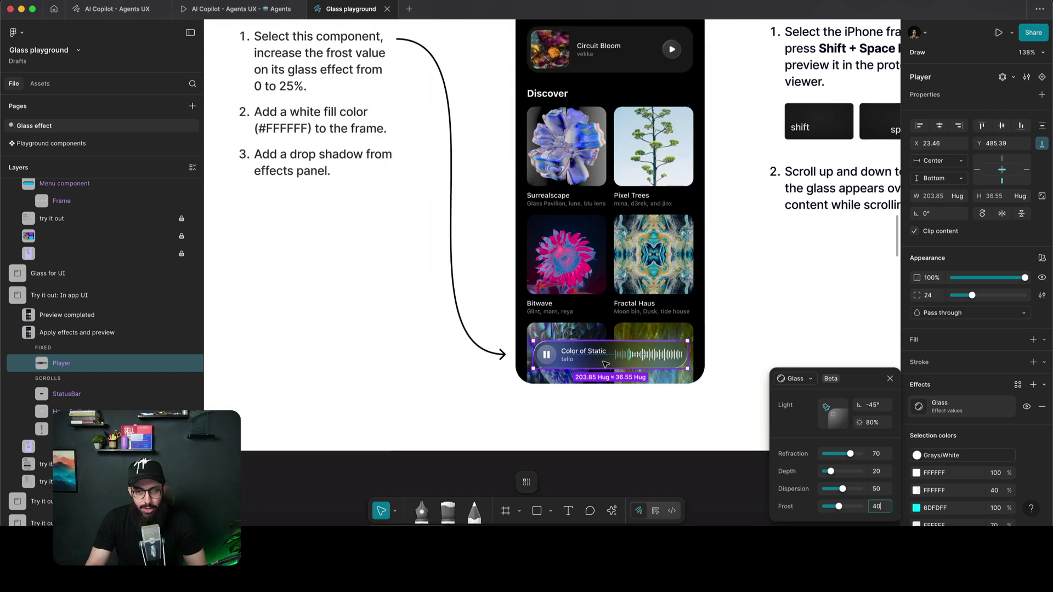
pyautogui.click(802, 262)
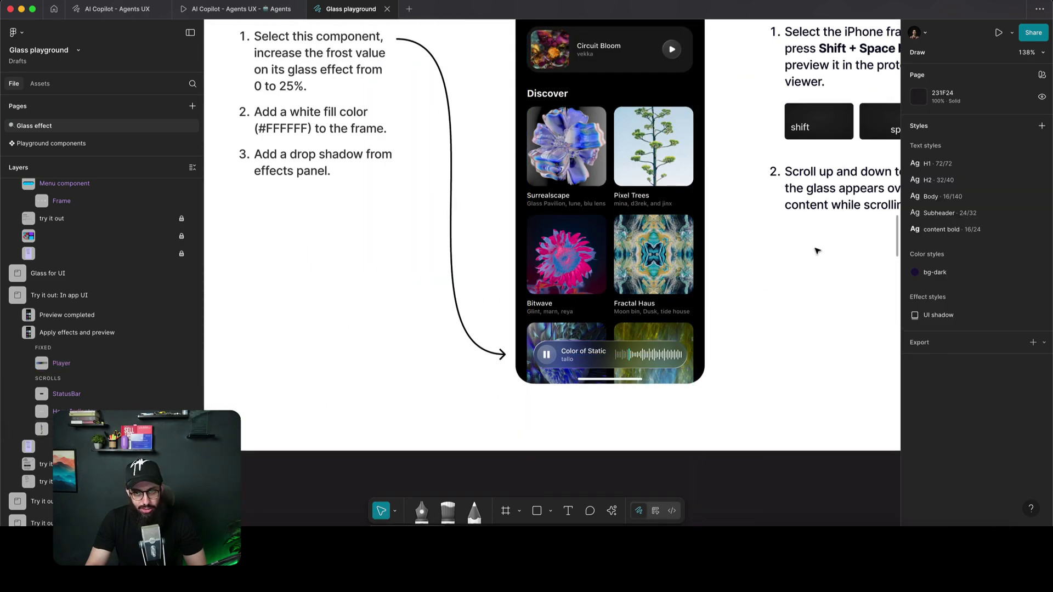
pyautogui.scroll(-3, 817, 250)
pyautogui.hscroll(8, 817, 250)
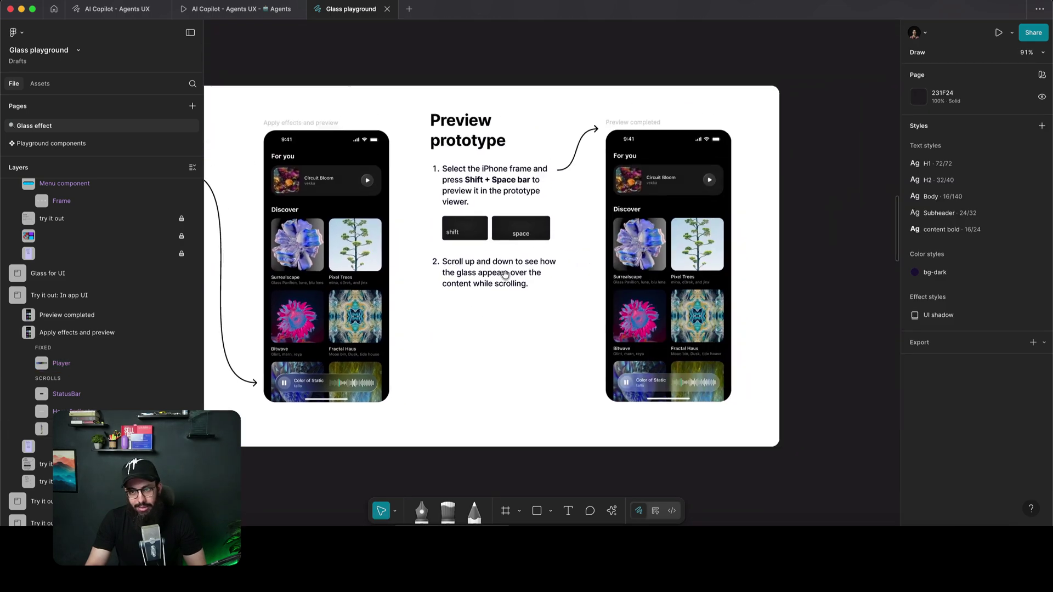
# Preview the music app phone, scroll its content up and down, then close the viewer
pyautogui.click(661, 143)
pyautogui.hotkey('shift', 'space')
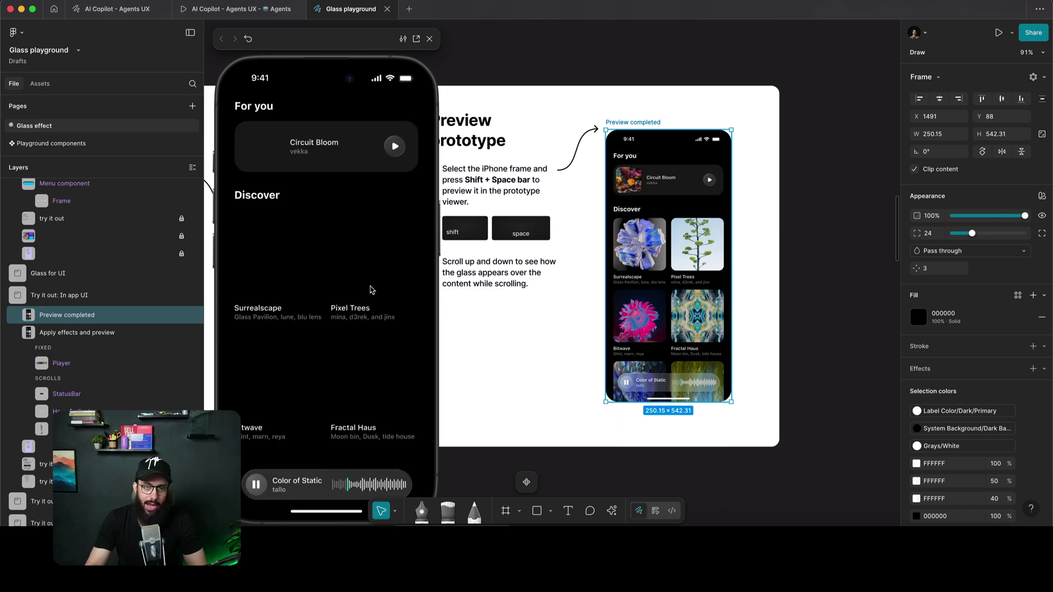
pyautogui.scroll(-5, 335, 307)
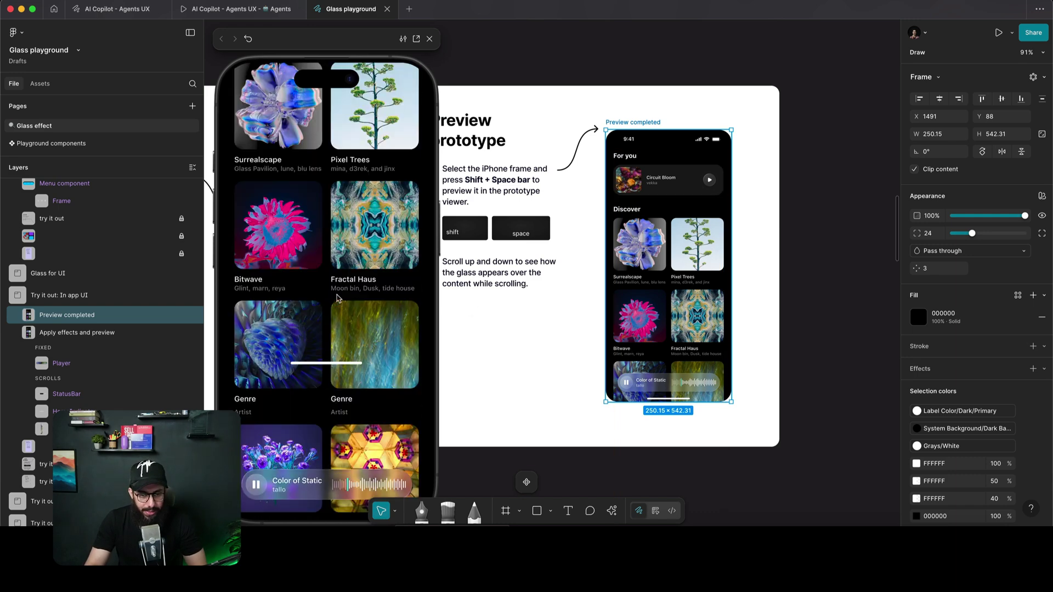
pyautogui.scroll(3, 338, 299)
pyautogui.scroll(-2, 337, 296)
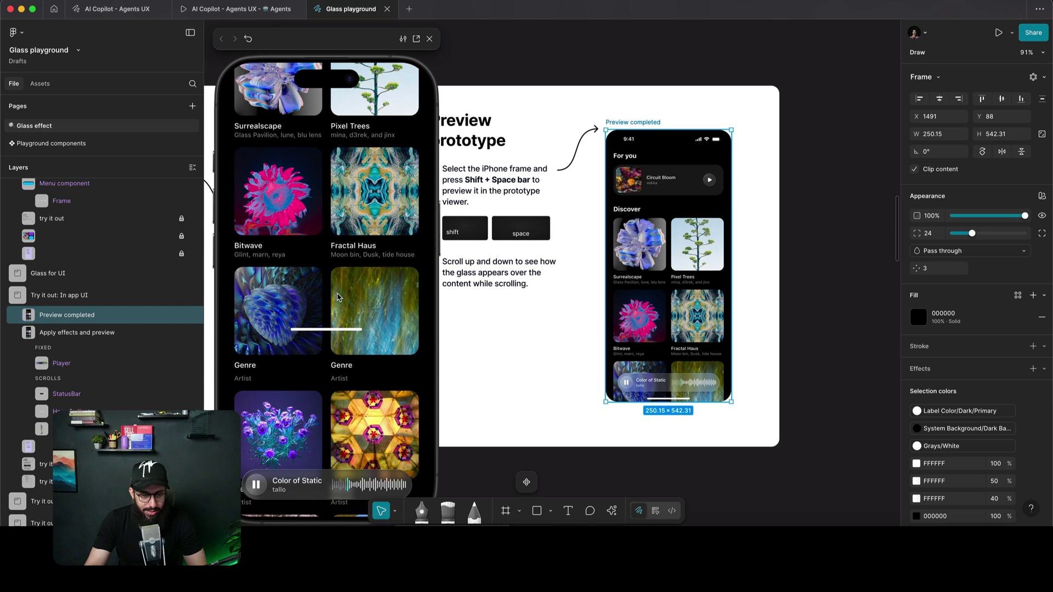
pyautogui.scroll(3, 338, 296)
pyautogui.scroll(-4, 337, 297)
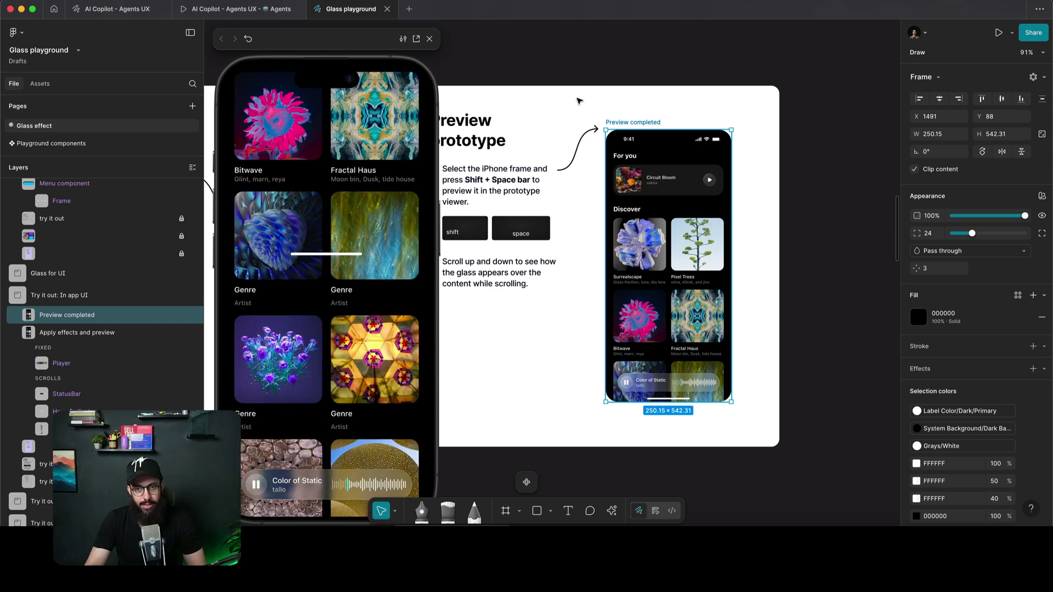
pyautogui.click(428, 39)
# Navigate the canvas to the blend modes slide's Preview prototype area with the mood-tracker phone
pyautogui.scroll(-5, 545, 51)
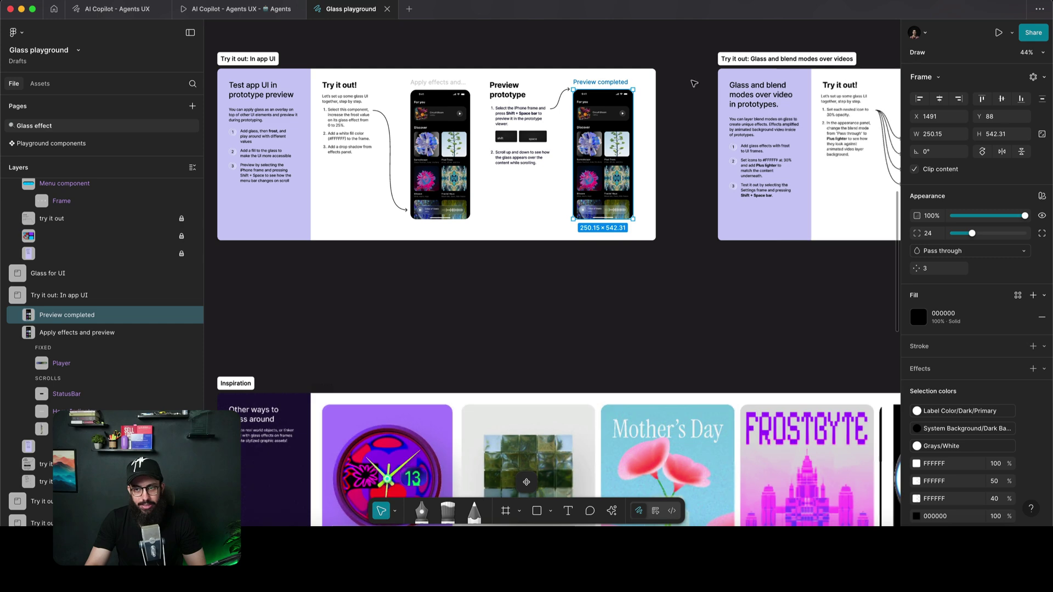
pyautogui.hscroll(5, 680, 147)
pyautogui.scroll(5, 681, 147)
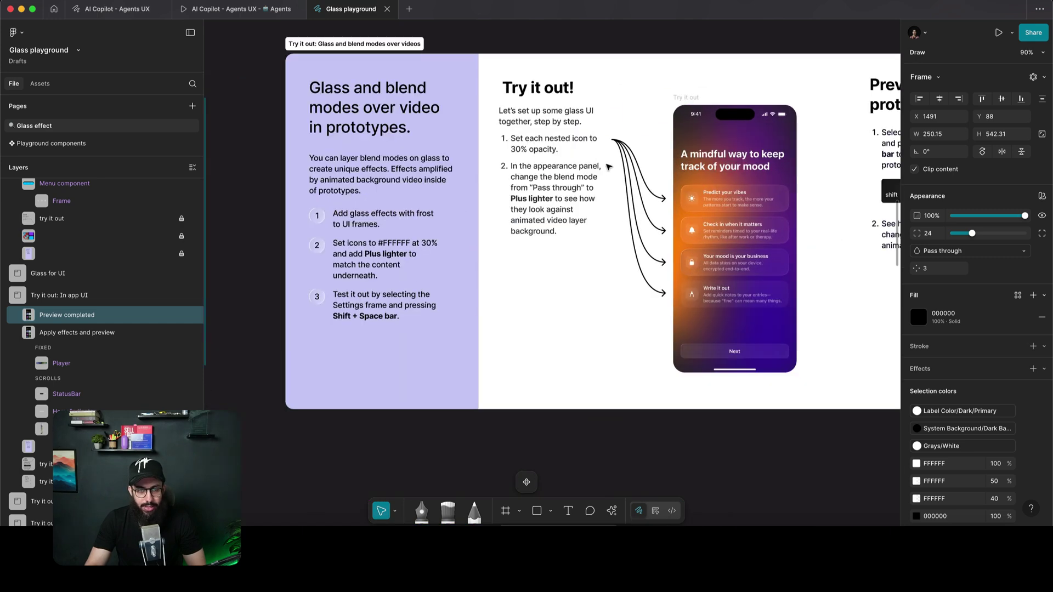
pyautogui.hscroll(-4, 740, 188)
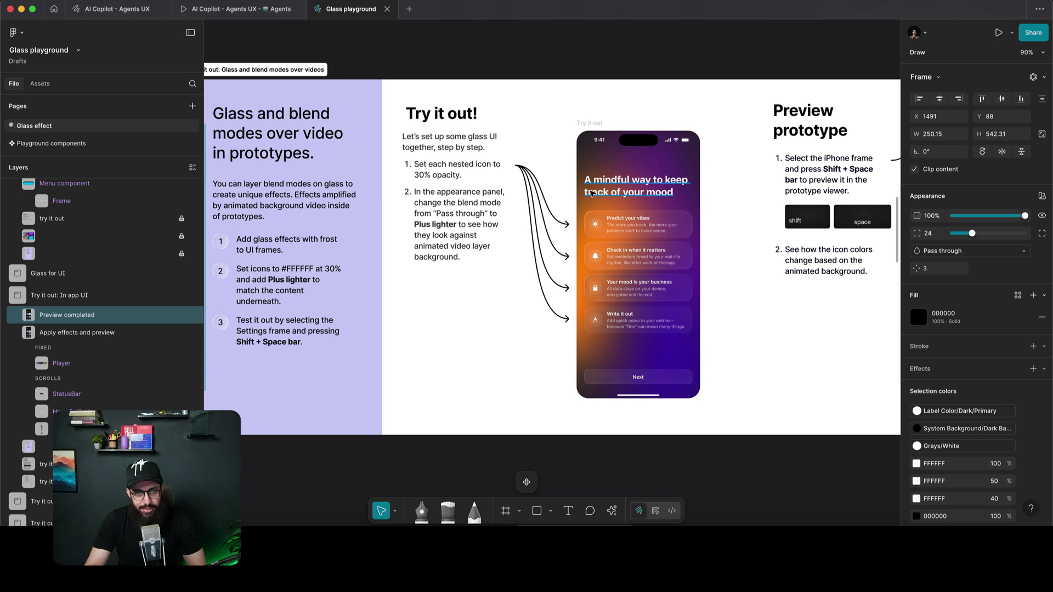
pyautogui.scroll(3, 501, 191)
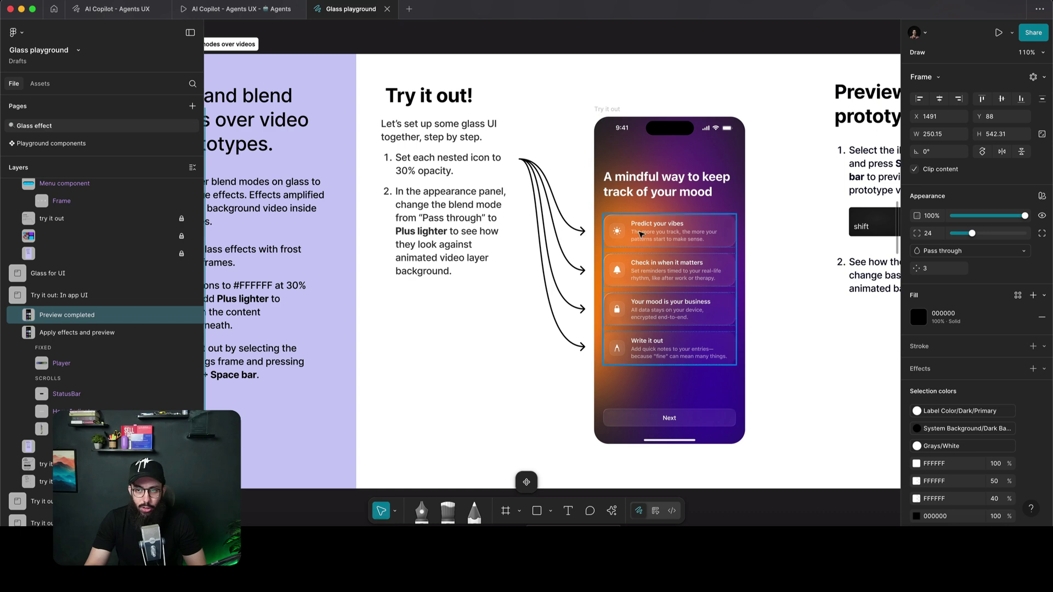
pyautogui.hscroll(10, 496, 245)
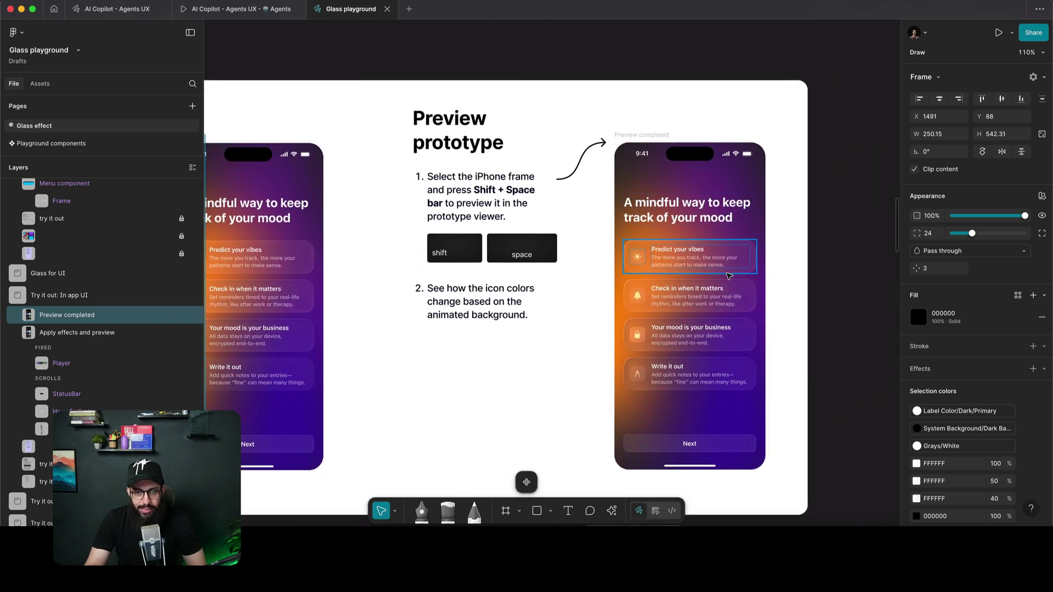
pyautogui.scroll(3, 626, 266)
pyautogui.scroll(-6, 685, 272)
pyautogui.scroll(4, 728, 275)
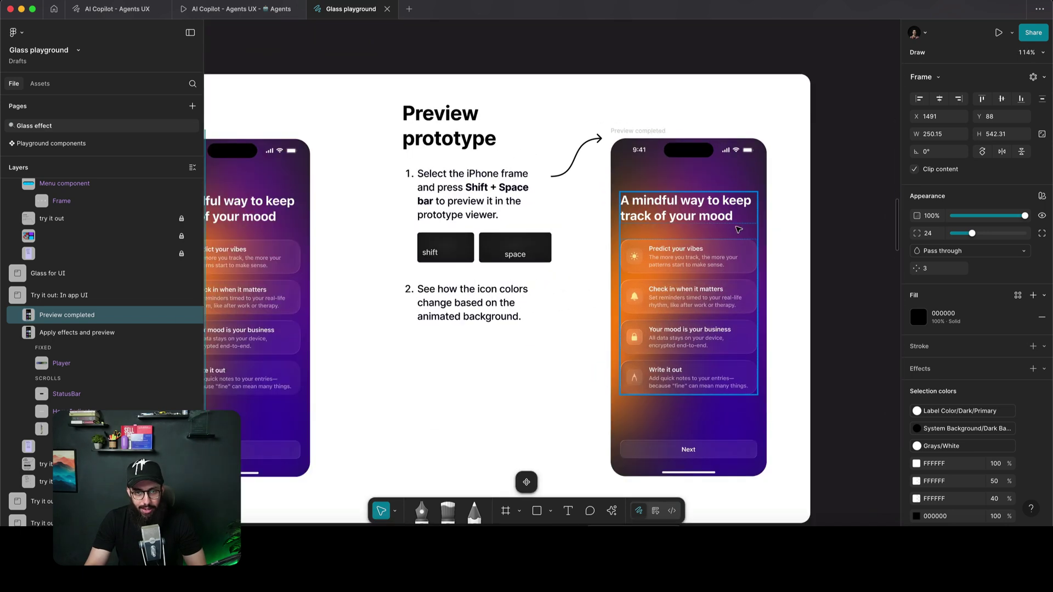
# Run the mood-tracker Preview completed phone in the prototype viewer
pyautogui.click(640, 133)
pyautogui.hotkey('shift', 'space')
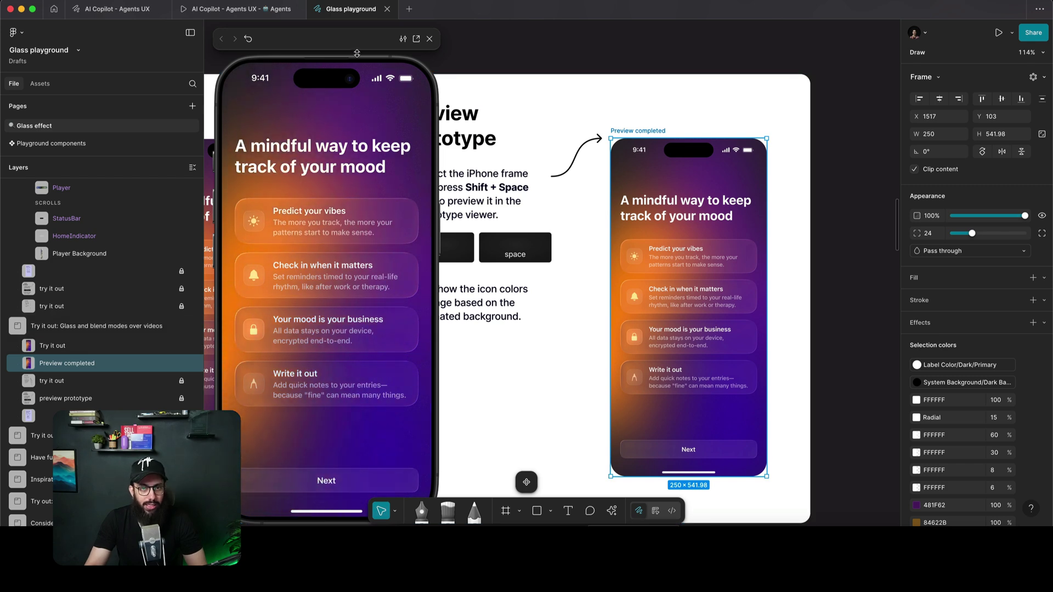
# Close the mood-tracker preview and pan over to the Prototyping with glass and smart animate slide
pyautogui.click(429, 39)
pyautogui.scroll(-5, 580, 236)
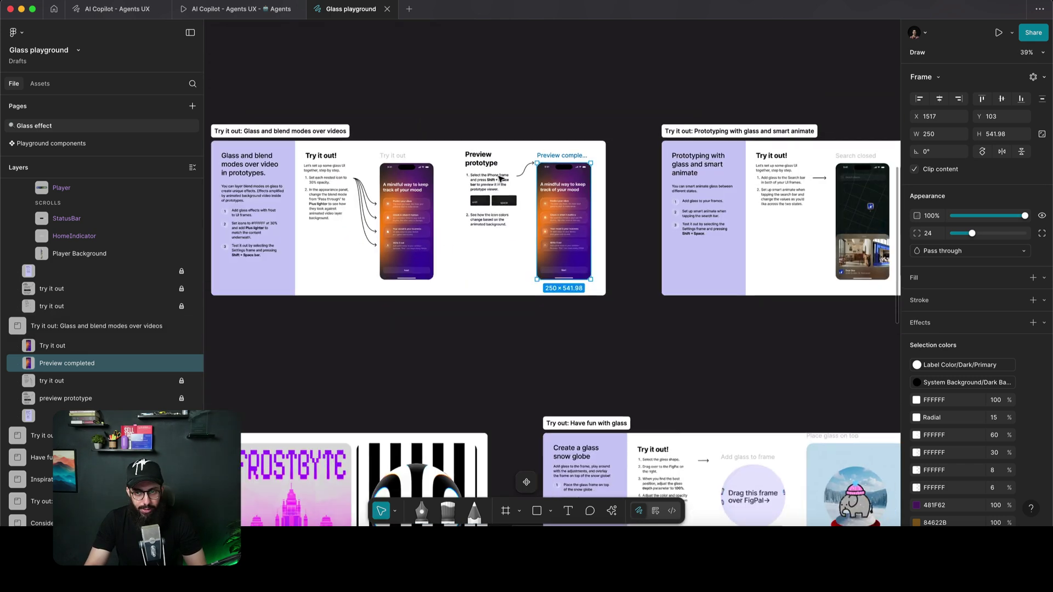
pyautogui.hscroll(6, 580, 236)
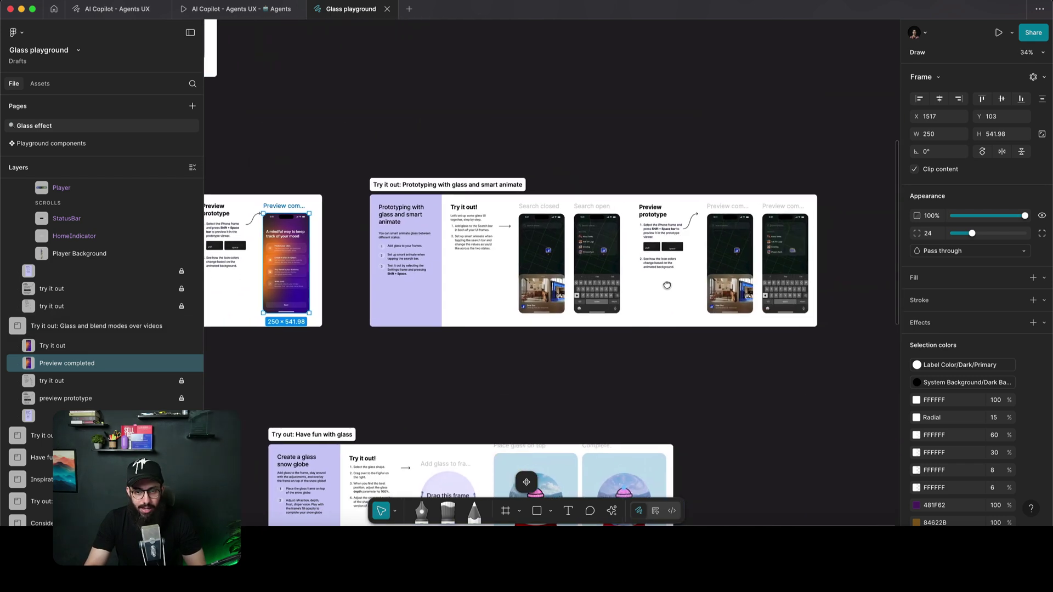
pyautogui.scroll(3, 635, 247)
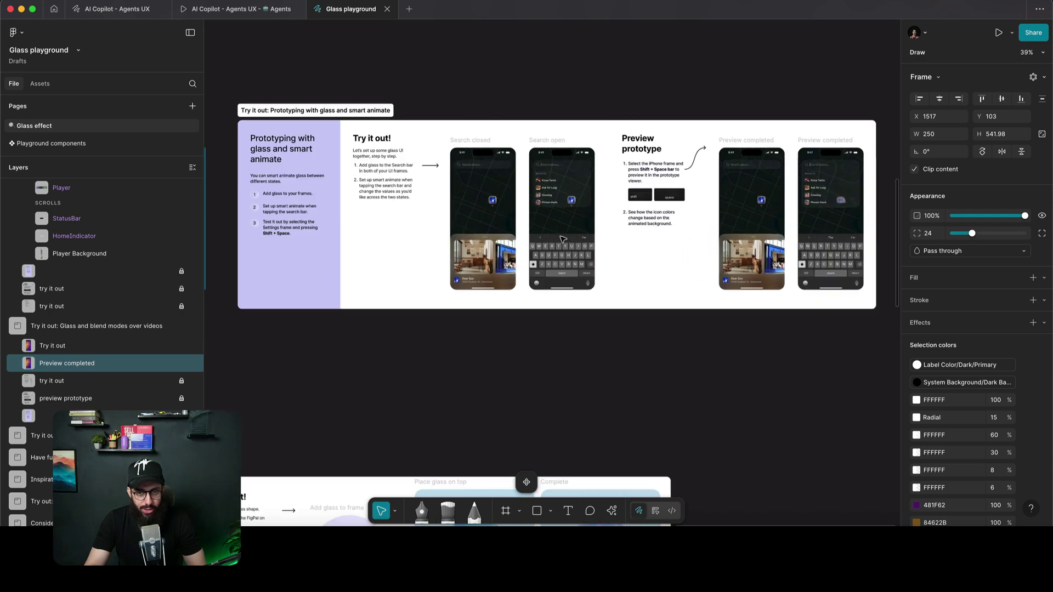
pyautogui.scroll(-5, 701, 222)
pyautogui.hscroll(5, 702, 221)
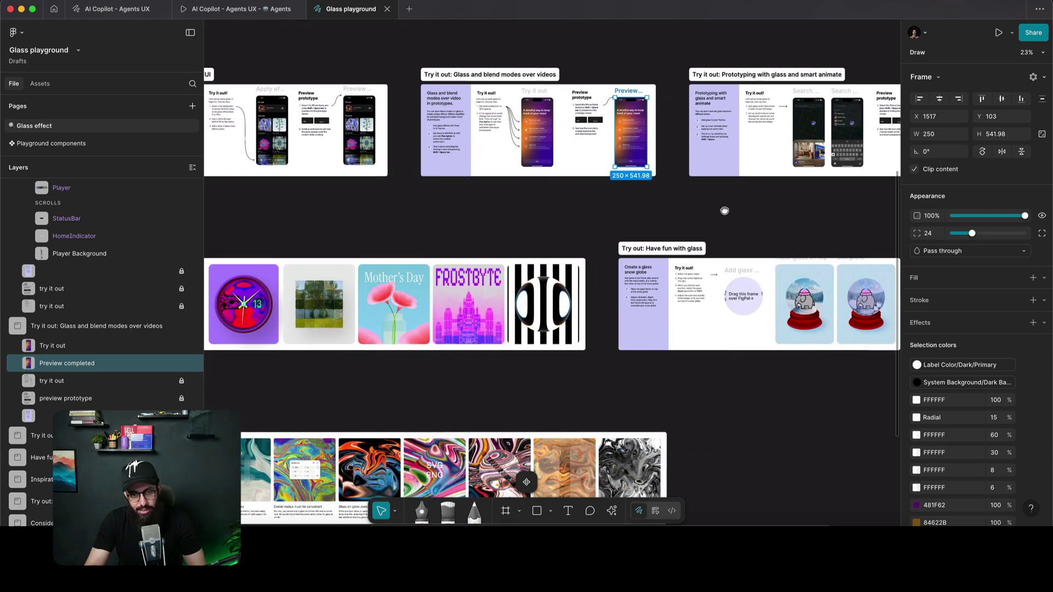
pyautogui.scroll(2, 724, 212)
pyautogui.scroll(6, 516, 215)
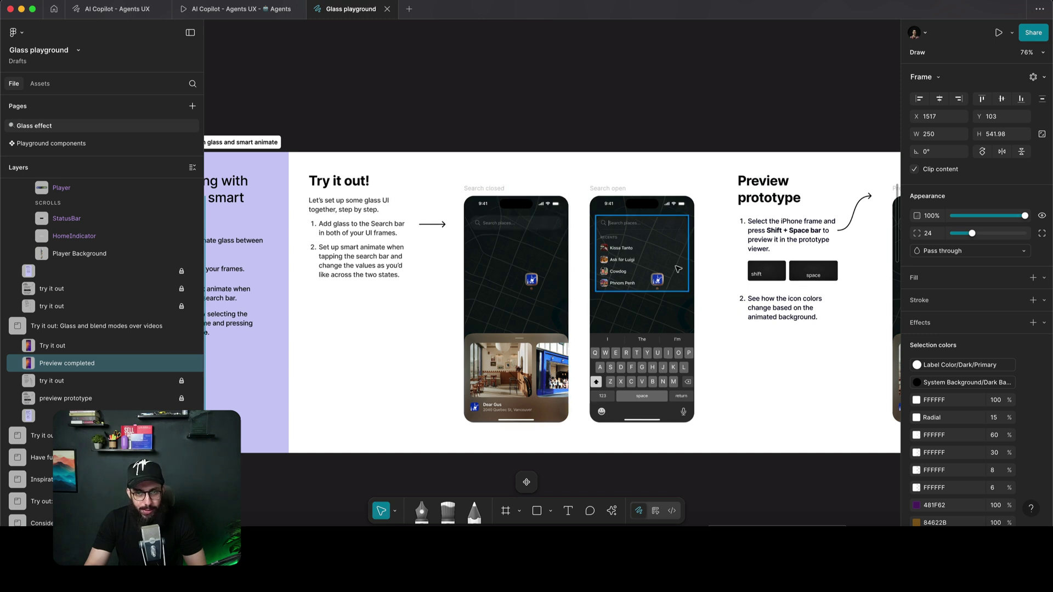
pyautogui.hscroll(8, 658, 288)
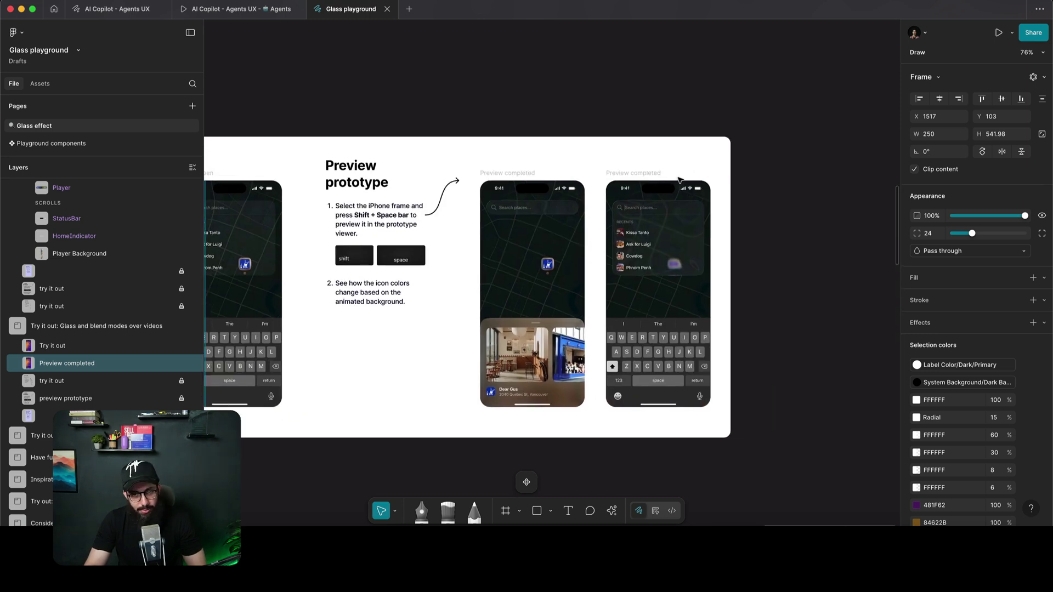
# Briefly preview the right-hand Preview completed phone, then exit it
pyautogui.click(630, 175)
pyautogui.hotkey('shift', 'space')
pyautogui.press('Escape')
# Preview the middle map phone, then open and dismiss its search recents panel
pyautogui.click(499, 176)
pyautogui.hotkey('shift', 'space')
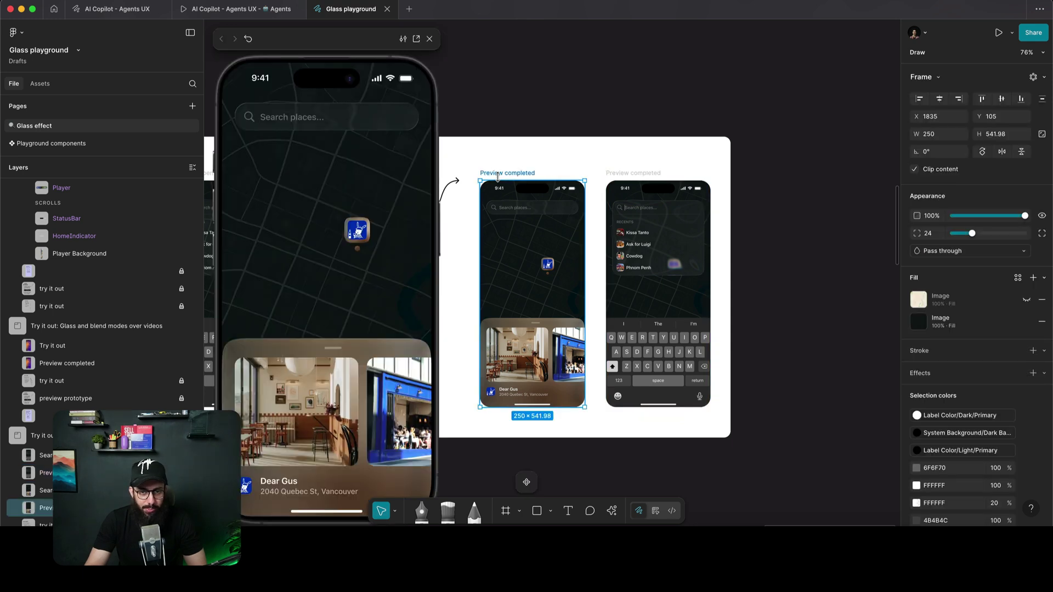
pyautogui.click(310, 127)
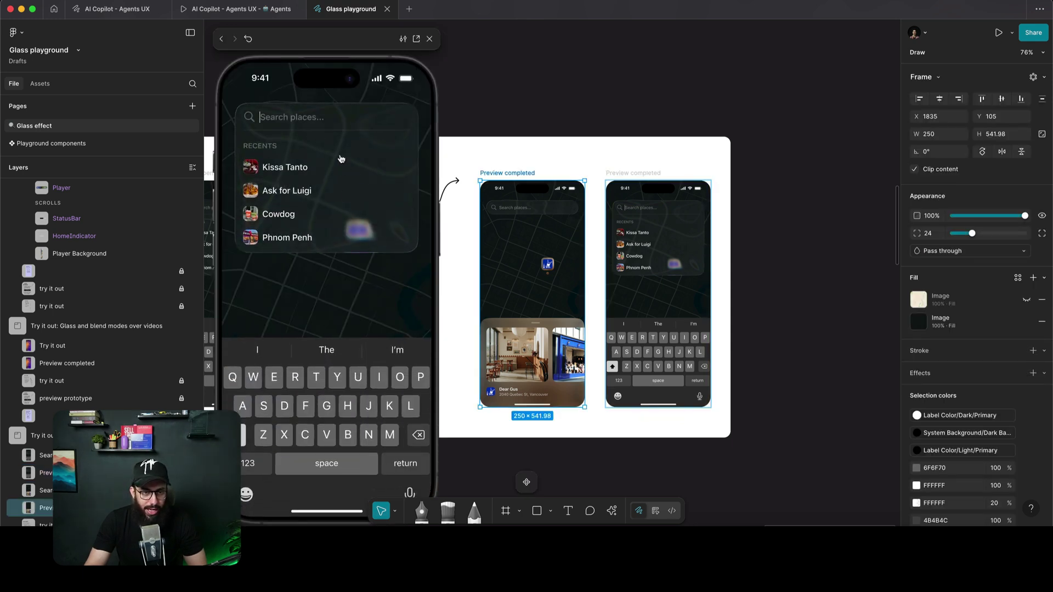
pyautogui.click(345, 179)
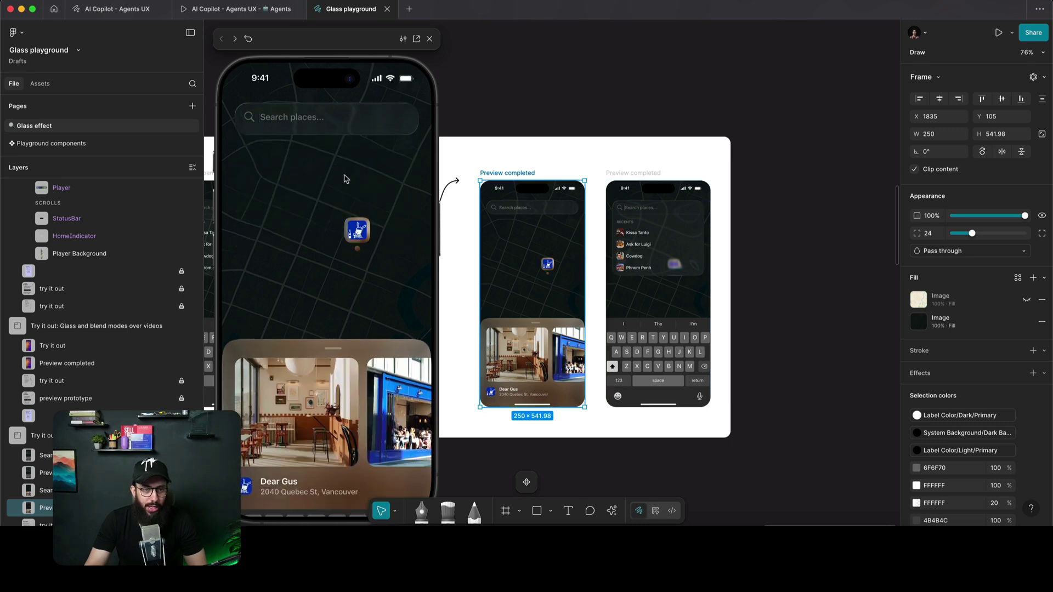
# Reopen and dismiss the search recents twice more, then close the prototype viewer
pyautogui.click(346, 119)
pyautogui.click(358, 229)
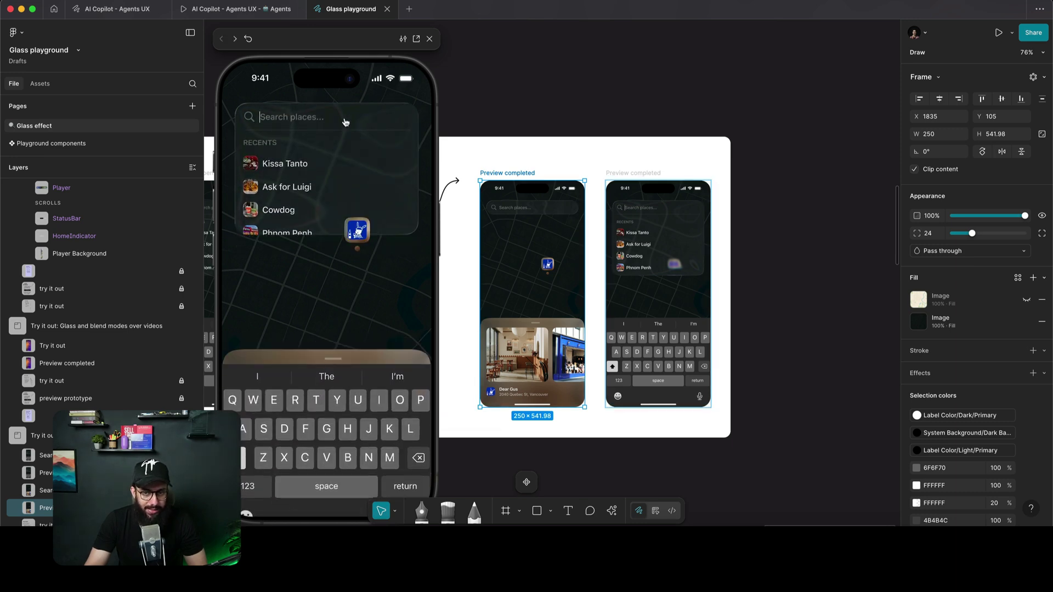
pyautogui.click(345, 119)
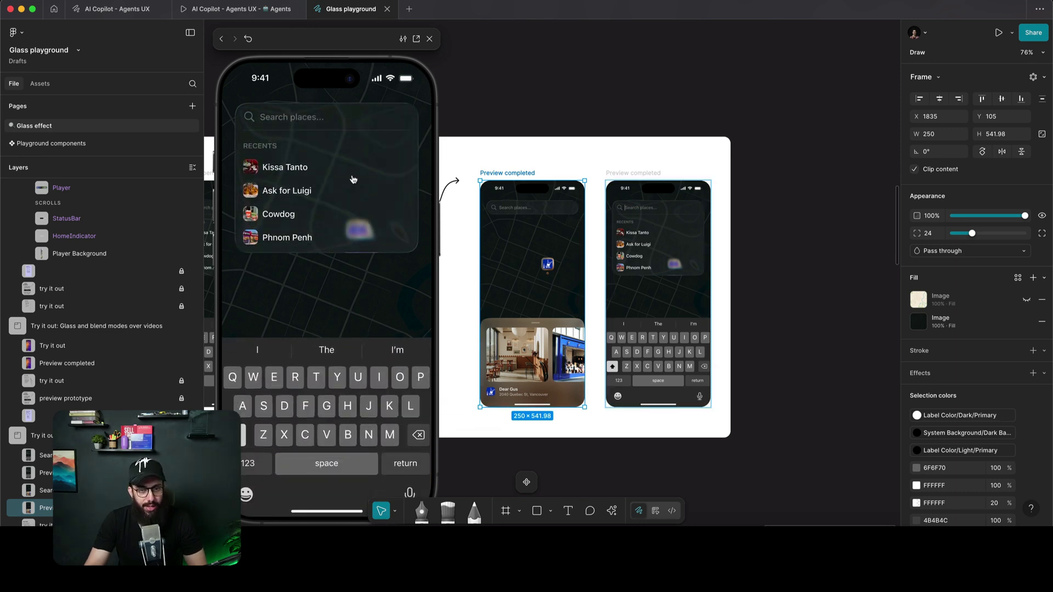
pyautogui.click(349, 135)
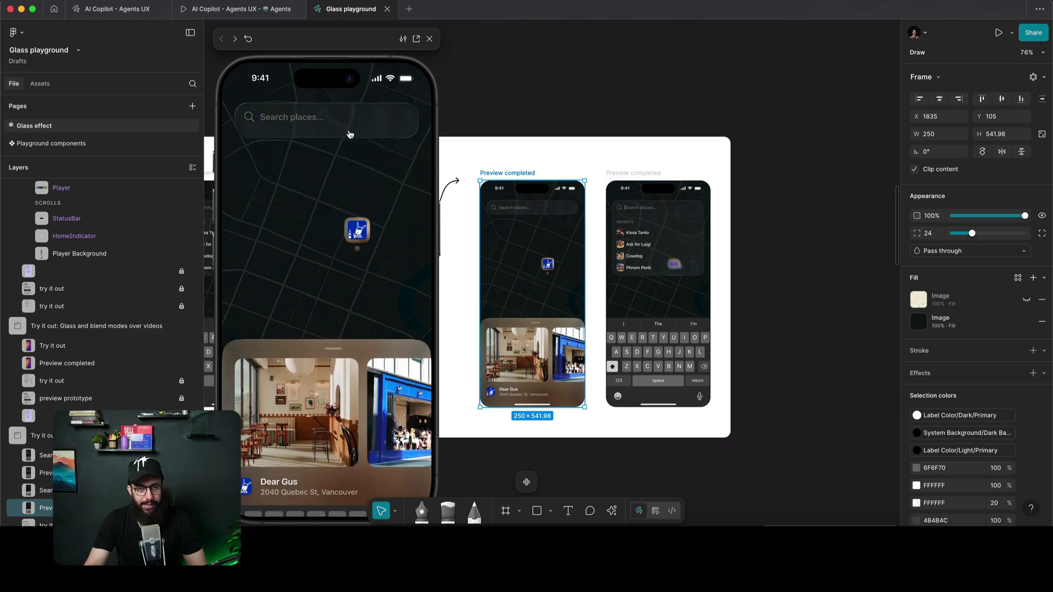
pyautogui.click(429, 38)
# Zoom out over the whole Glass effect page, then zoom back in on the In app UI and blend modes slides
pyautogui.scroll(-10, 516, 178)
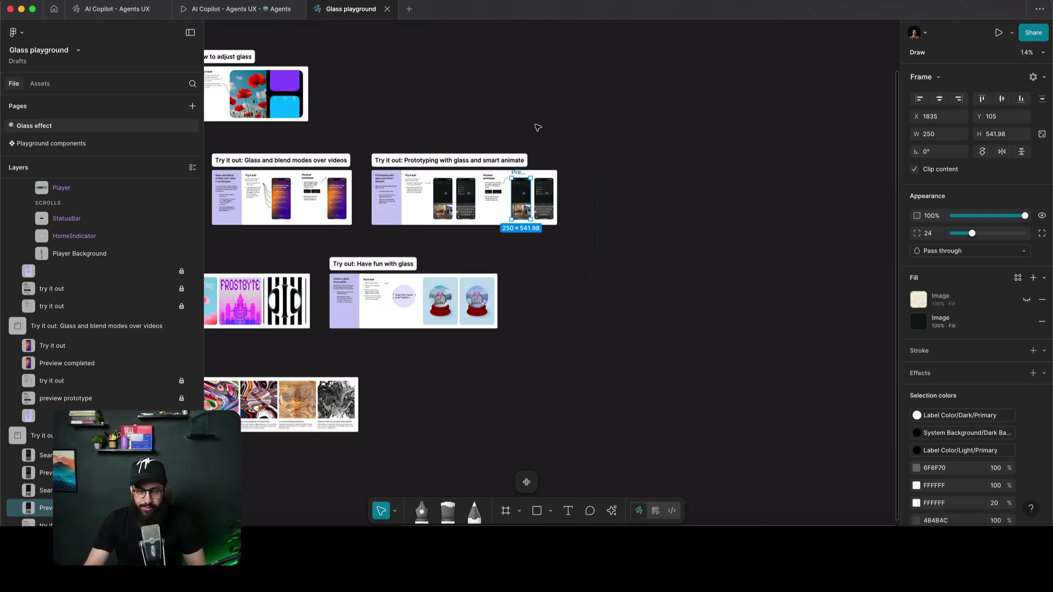
pyautogui.scroll(-5, 599, 213)
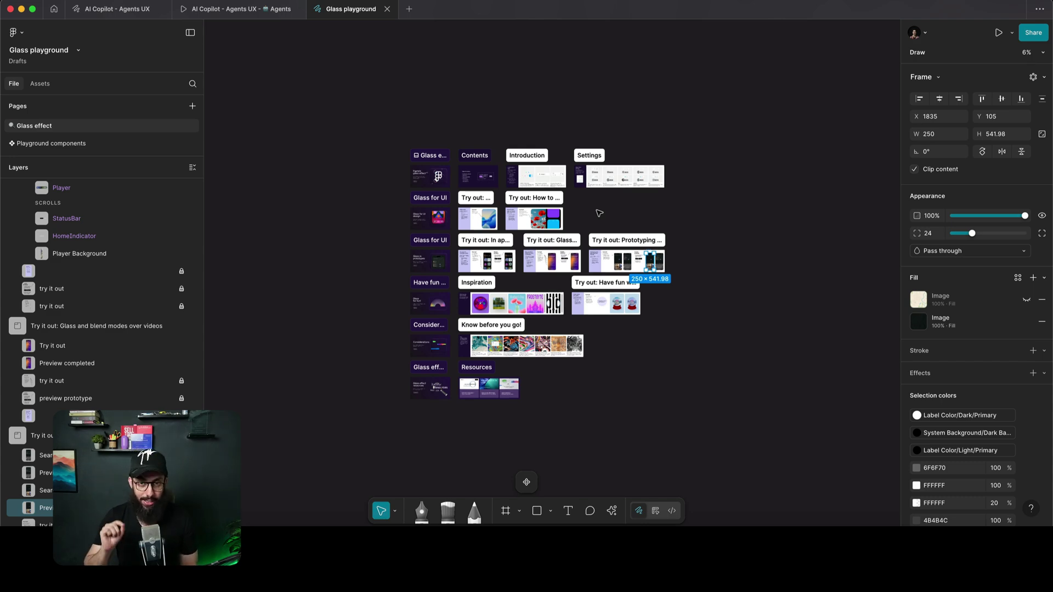
pyautogui.scroll(5, 598, 213)
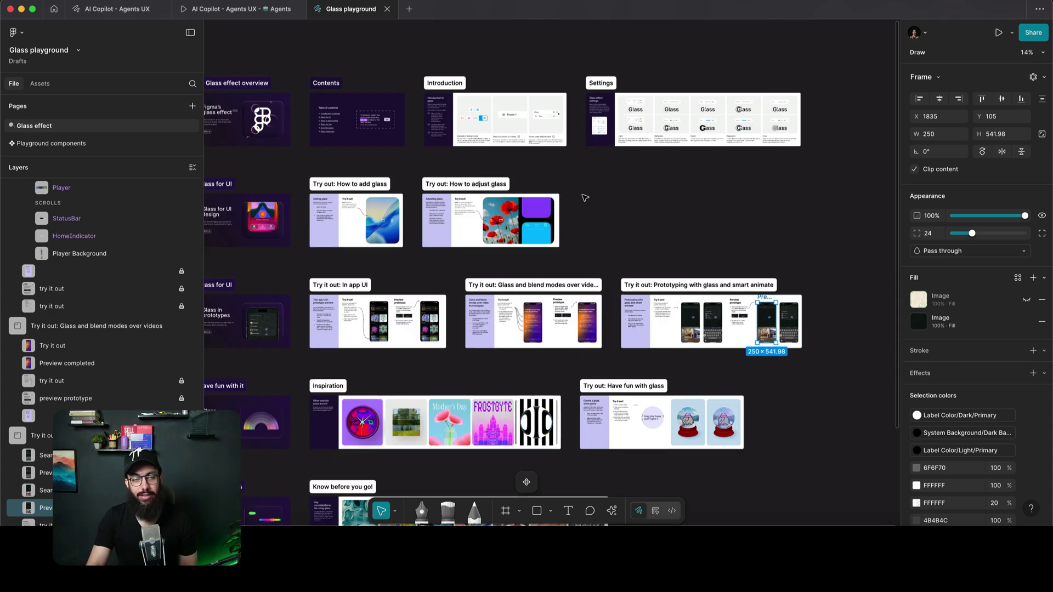
pyautogui.moveTo(570, 197); pyautogui.dragTo(636, 226)
pyautogui.scroll(4, 519, 383)
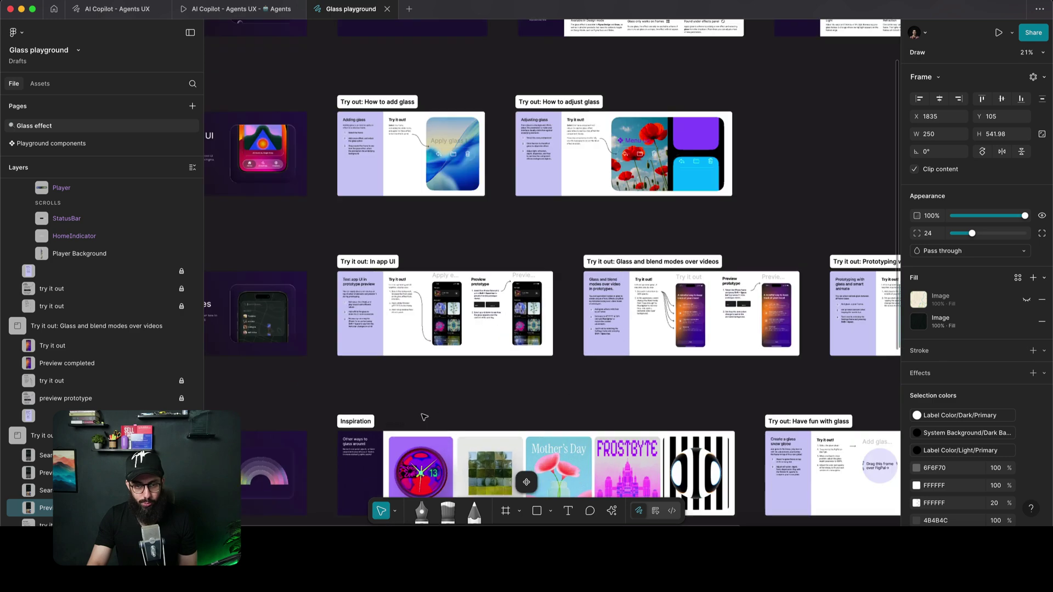
pyautogui.scroll(5, 462, 385)
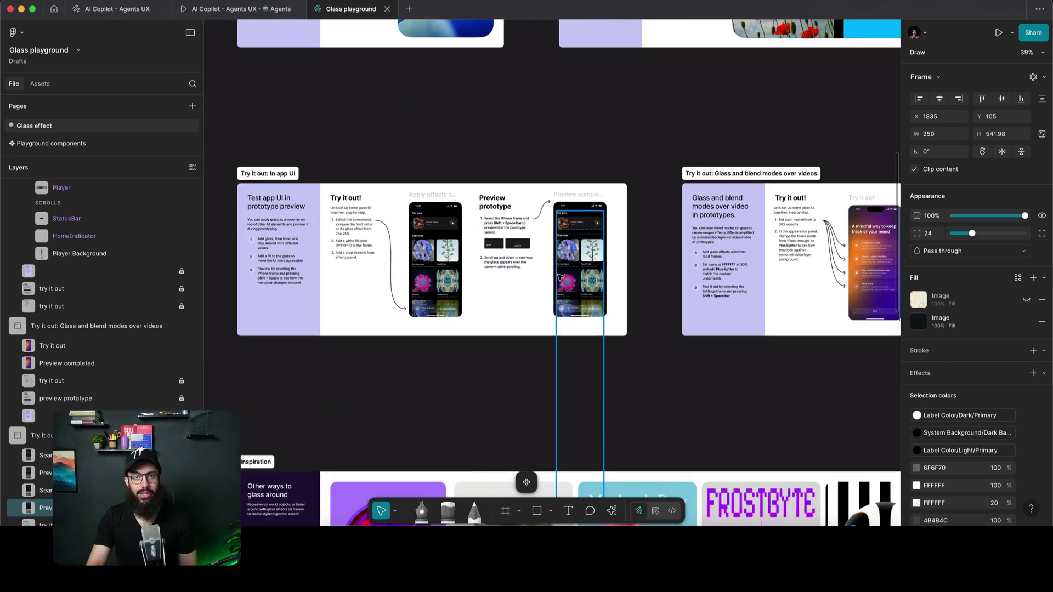